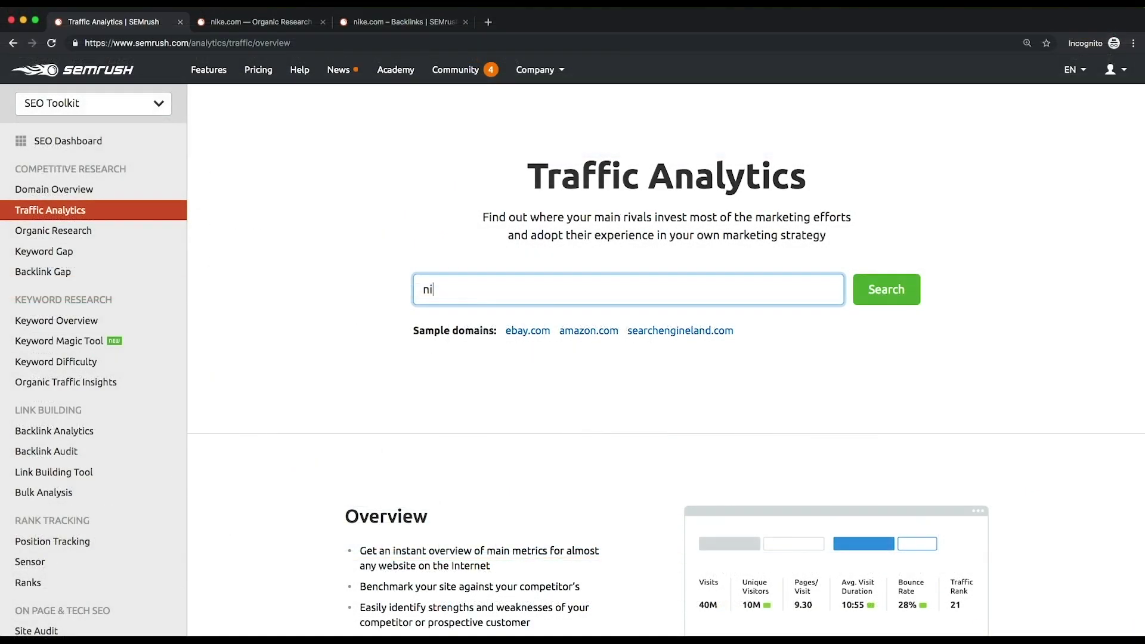
Search Traffic Analytics for nike.com to load its May 2019 Traffic Overview
text(m)
key(Return)
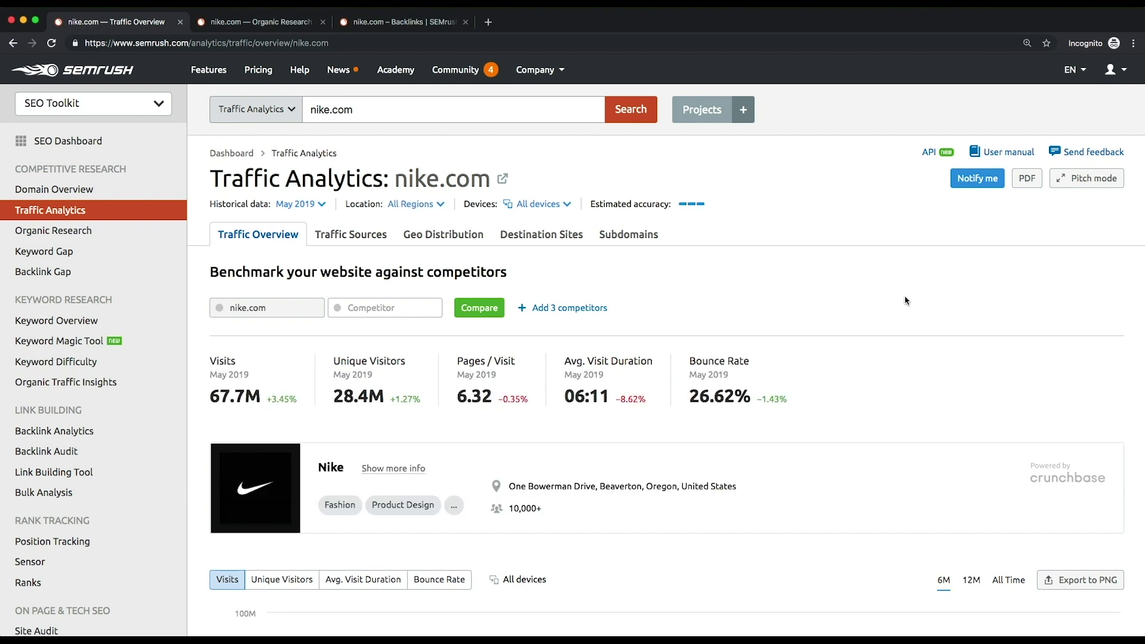
scroll(906, 300, down, 2)
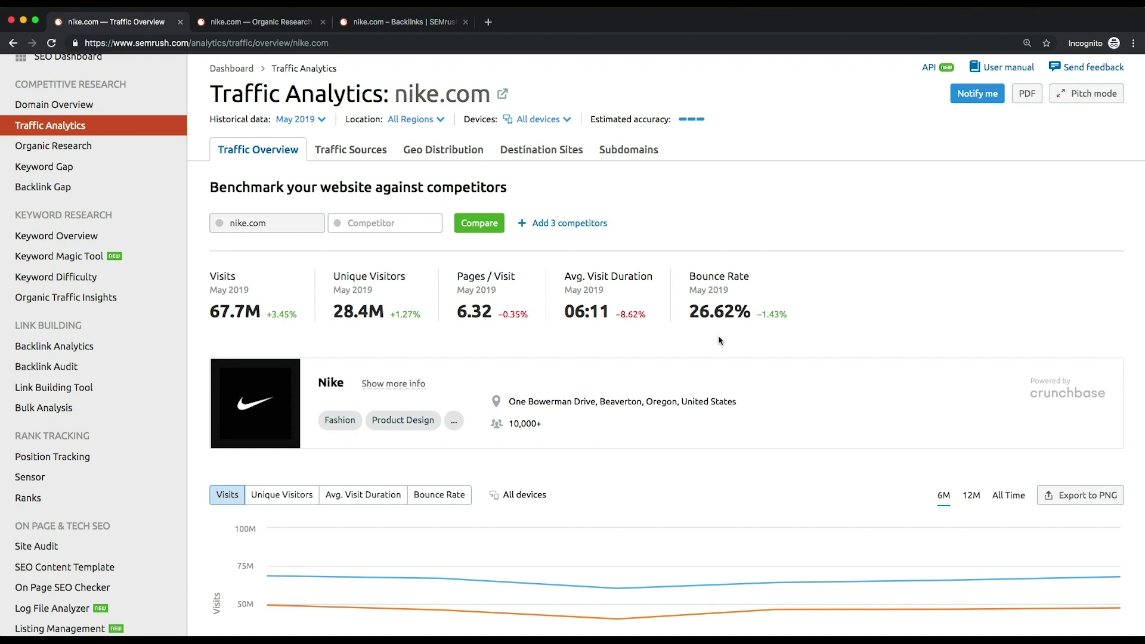
Set nike.com's traffic chart to All Time, then chart unique visitors, average visit duration and bounce rate
scroll(720, 340, down, 3)
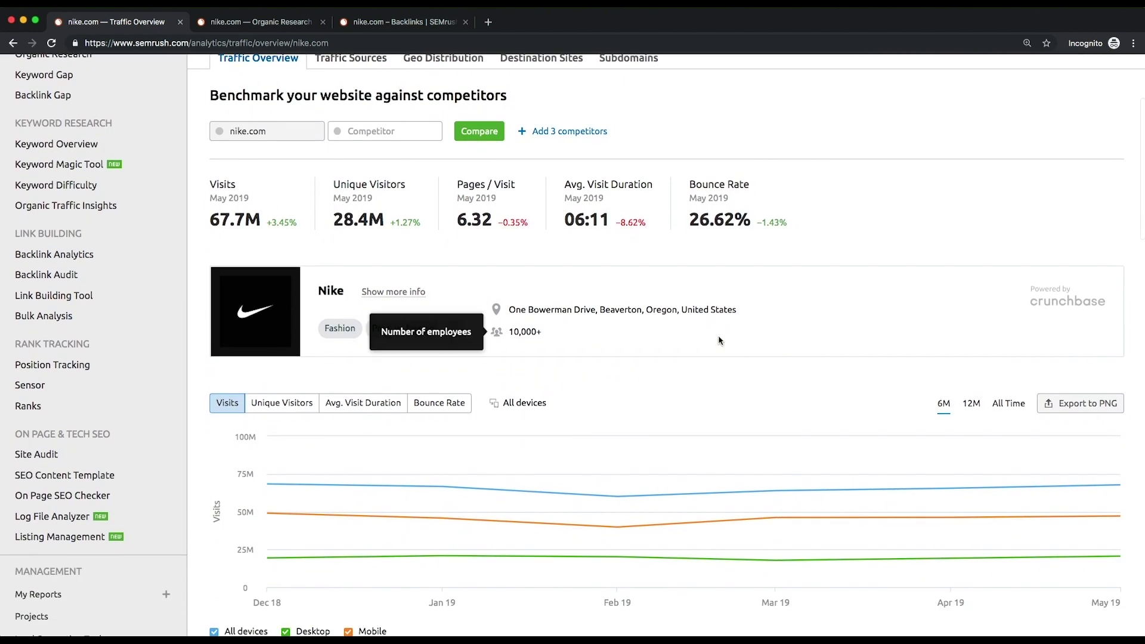
scroll(720, 340, down, 3)
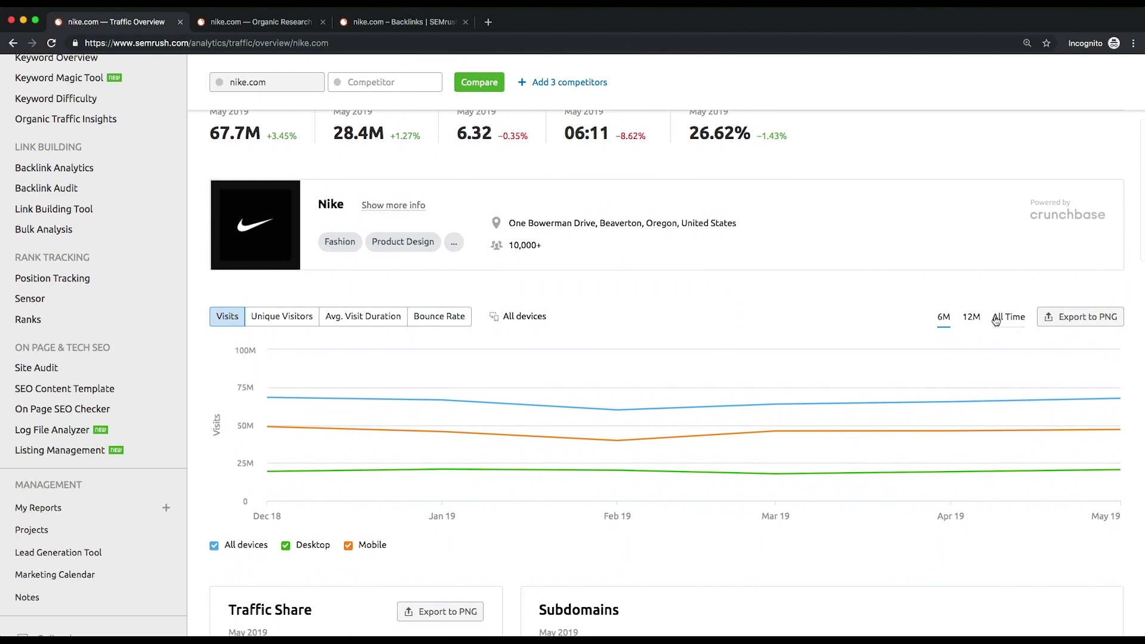
click(996, 320)
click(309, 321)
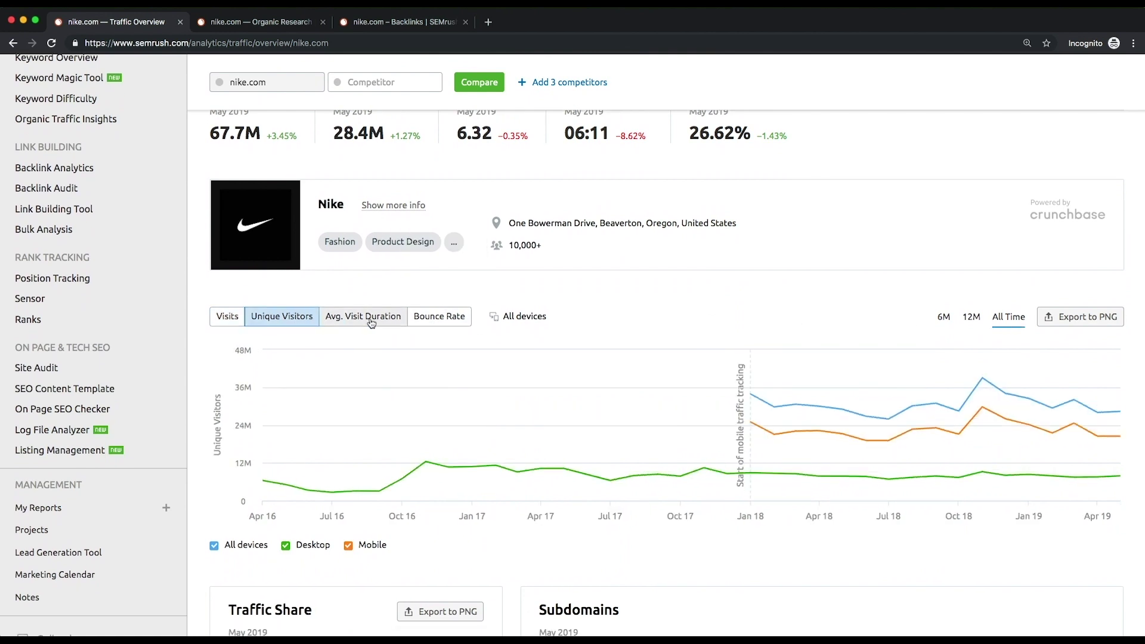
click(371, 323)
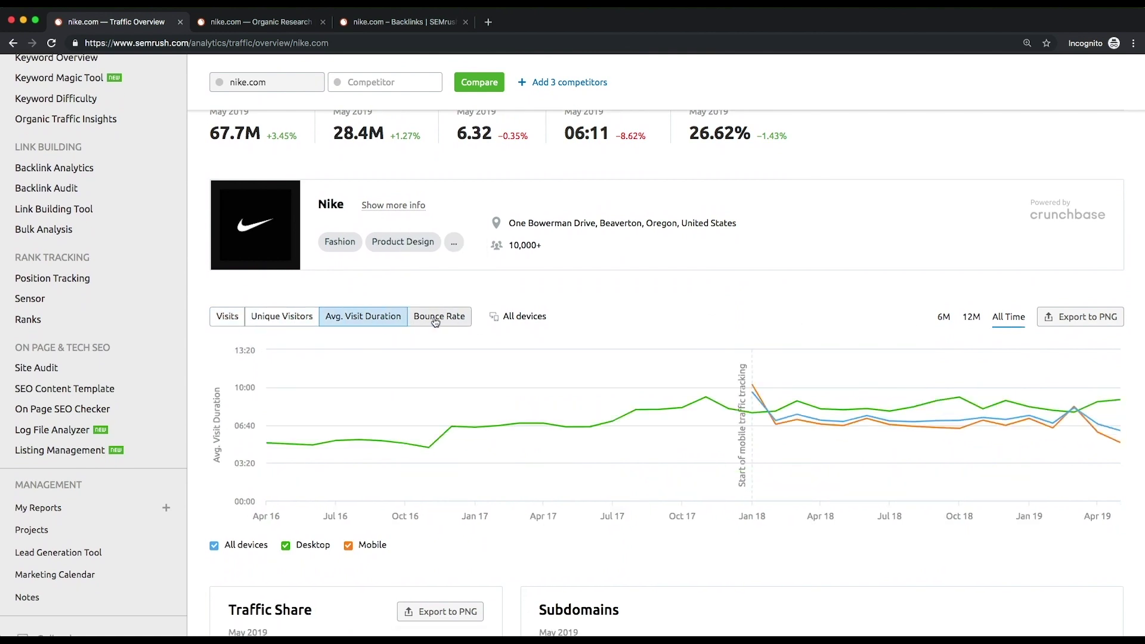
click(435, 322)
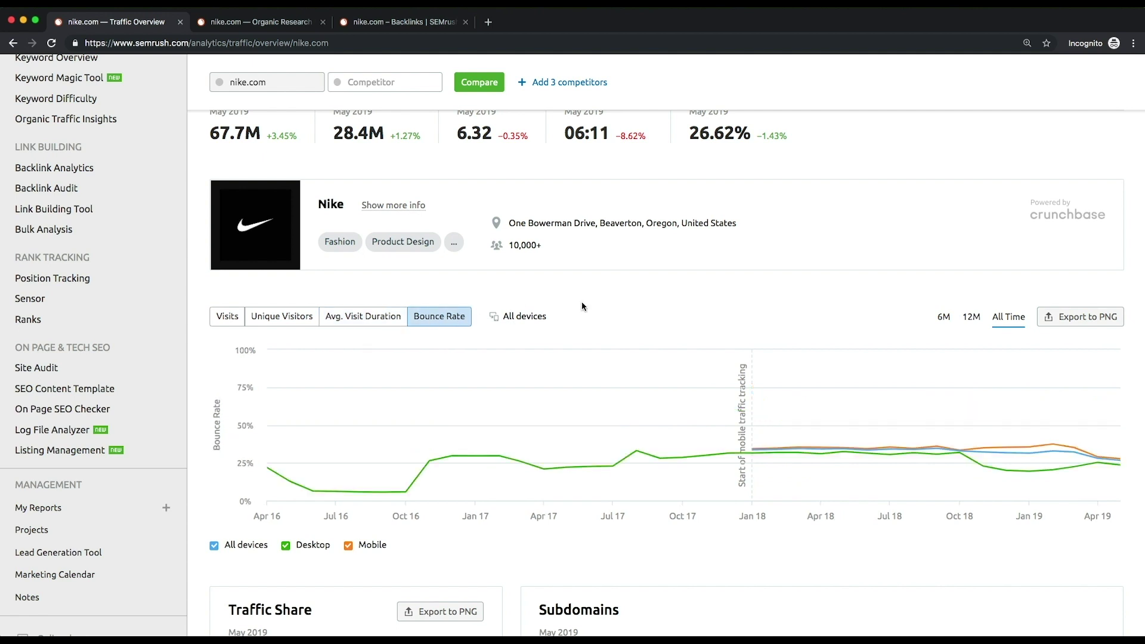
Scroll down through the rest of nike.com's traffic overview and back up
scroll(582, 307, down, 5)
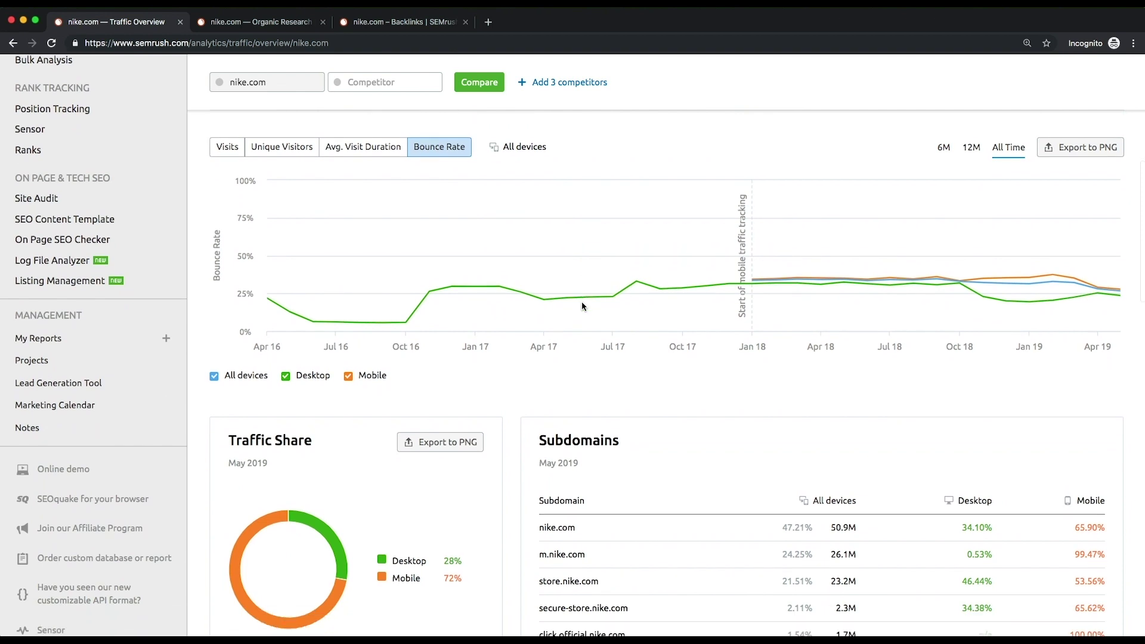
scroll(582, 307, down, 2)
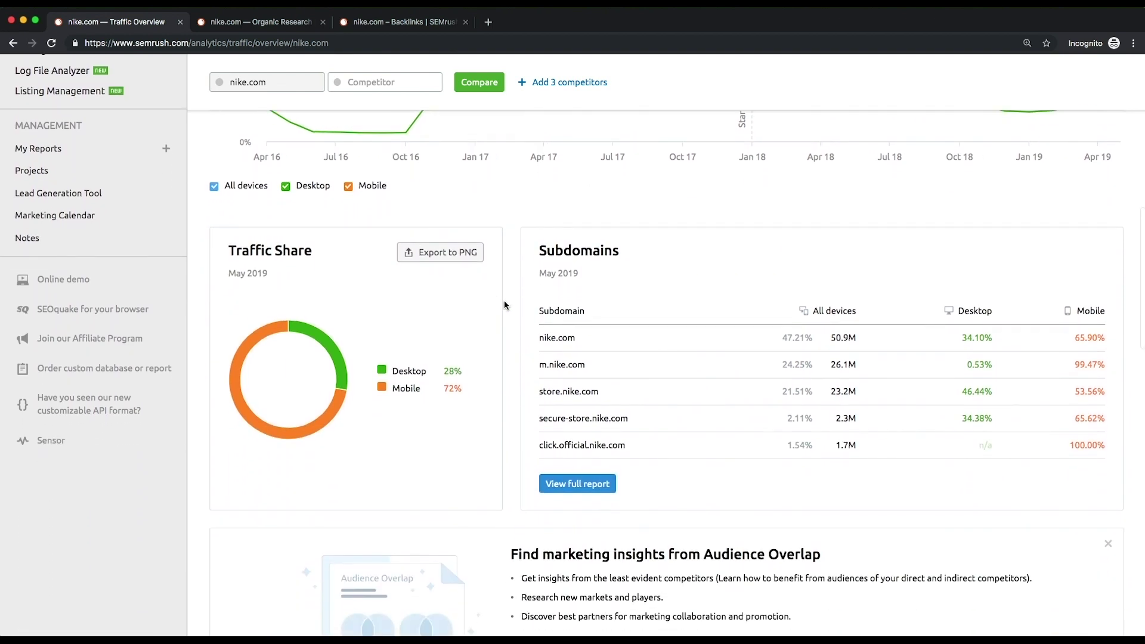
scroll(505, 321, down, 2)
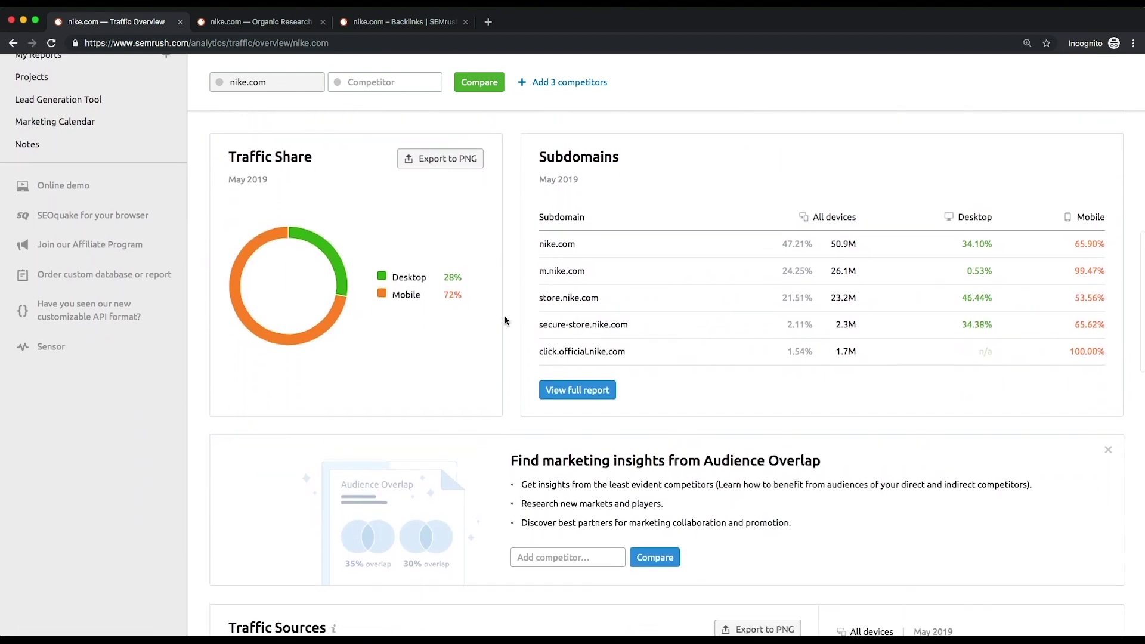
scroll(513, 417, down, 2)
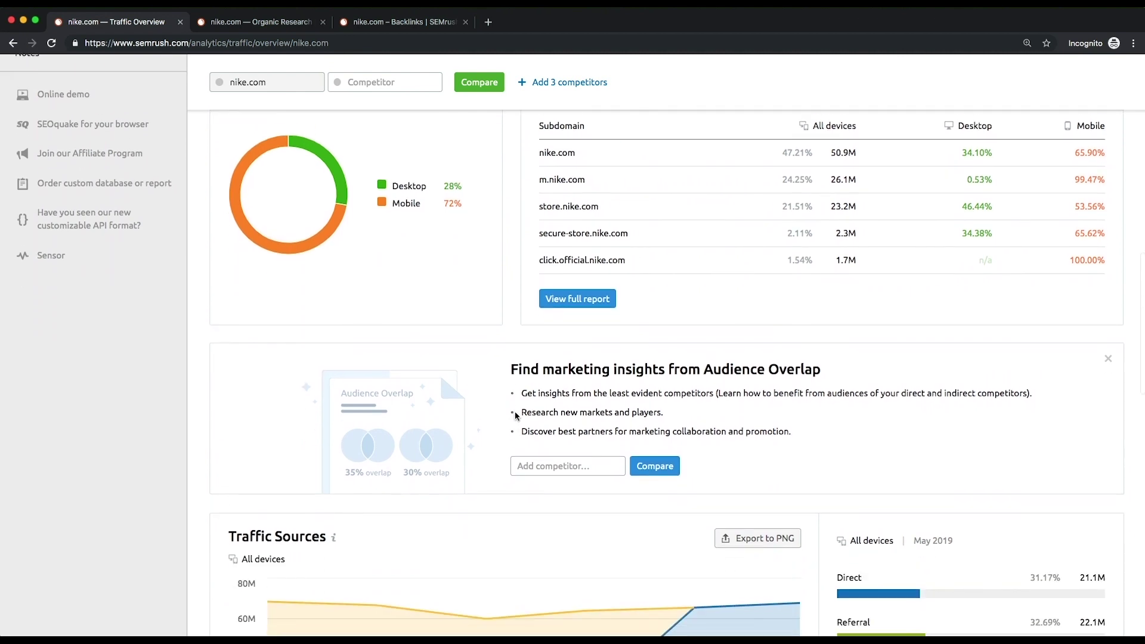
scroll(545, 455, down, 6)
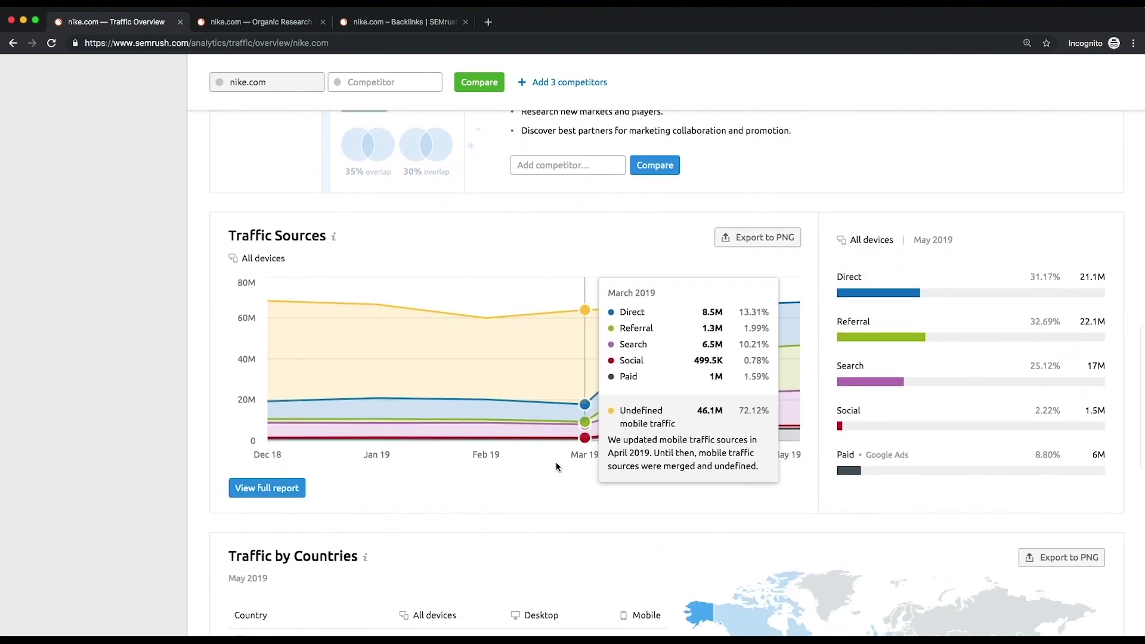
scroll(558, 467, down, 1)
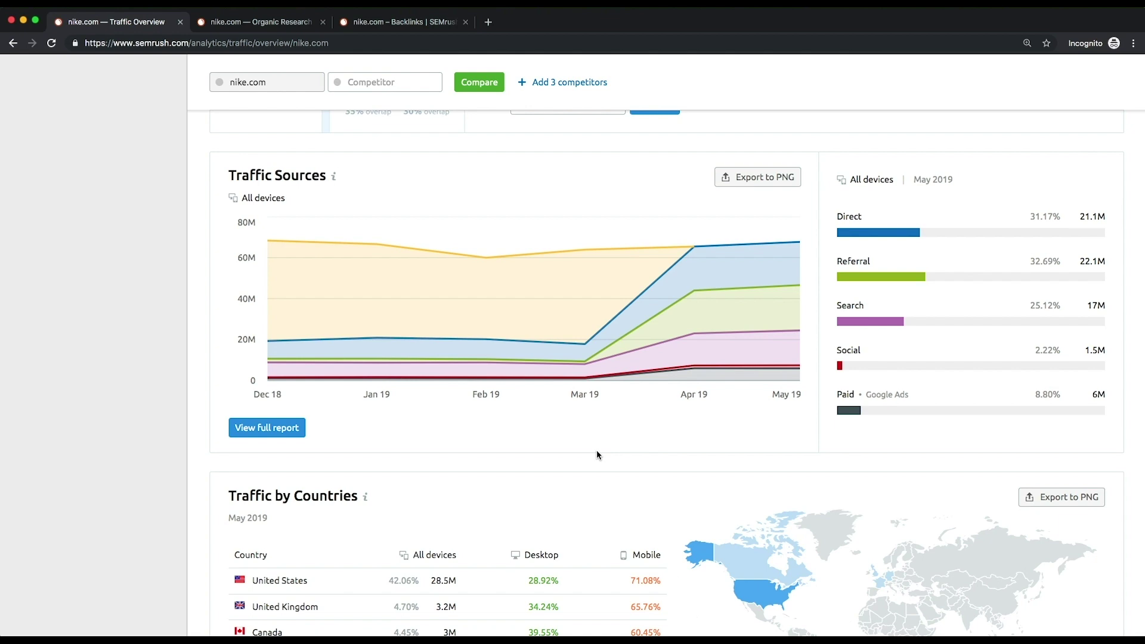
scroll(596, 450, up, 10)
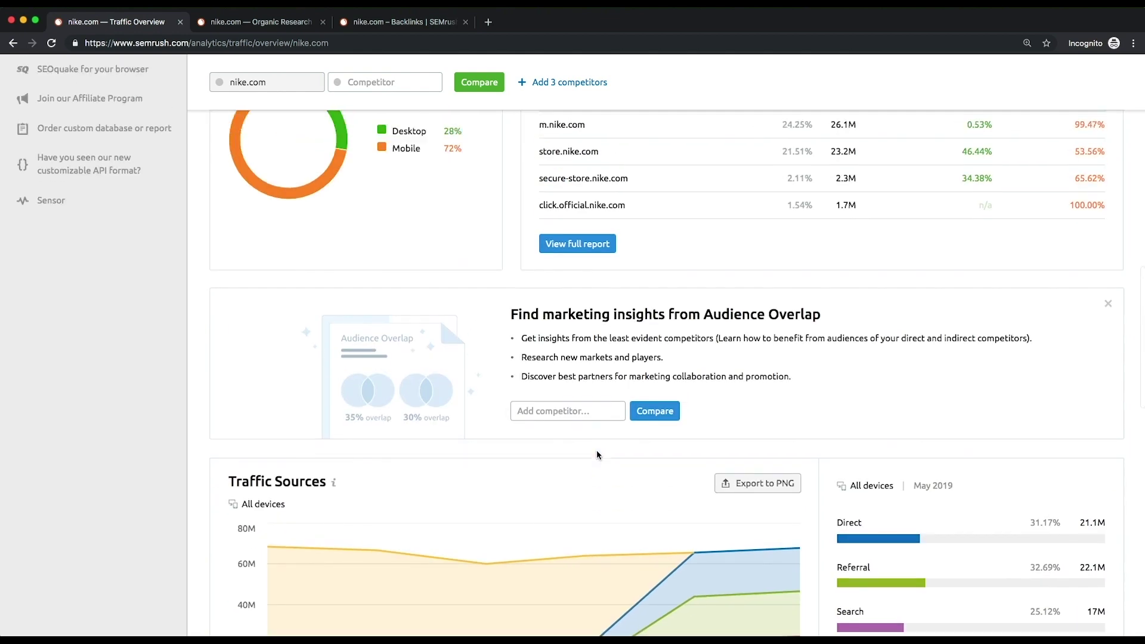
scroll(585, 451, up, 8)
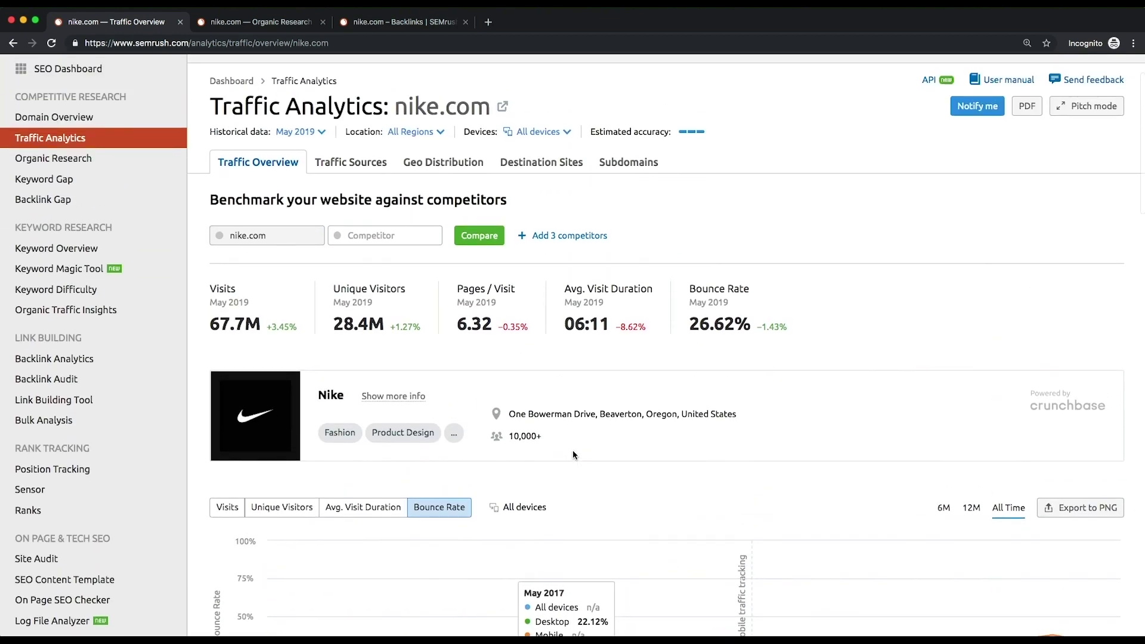
Compare nike.com against adidas.com, finishline.com, footlocker.com and hibbett.com
click(351, 303)
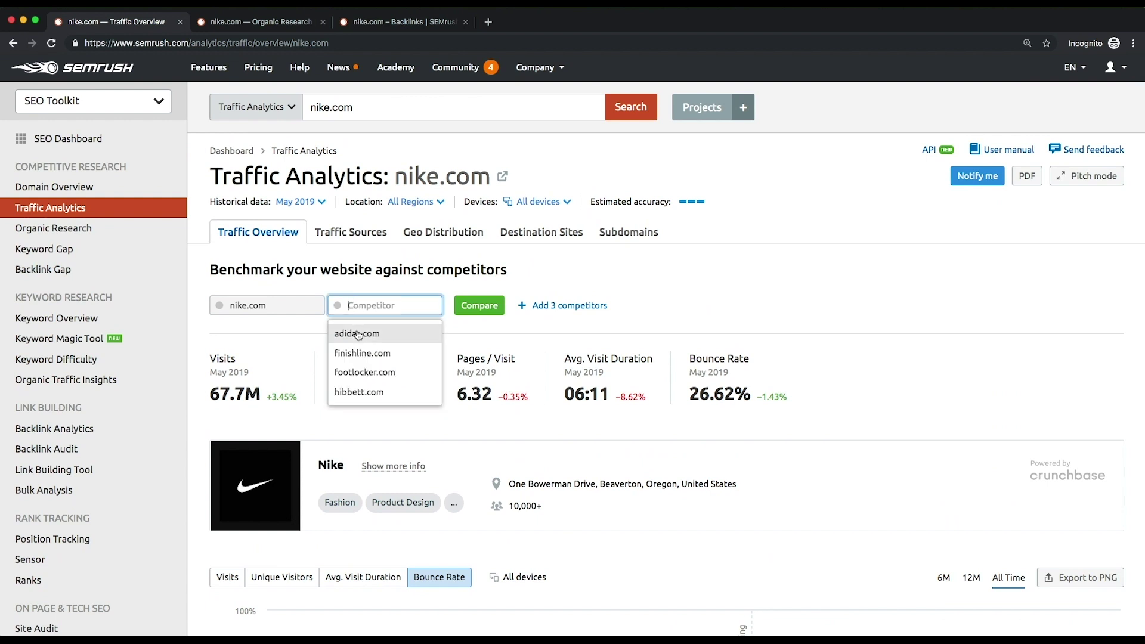
click(358, 328)
click(525, 309)
click(477, 333)
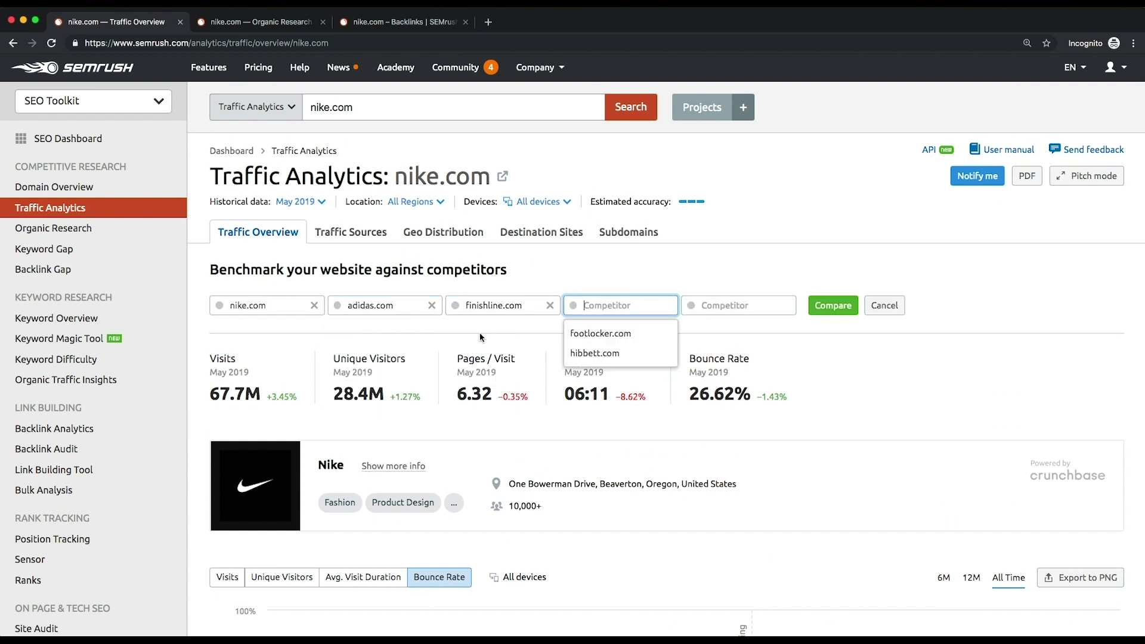
click(588, 334)
click(701, 334)
click(842, 309)
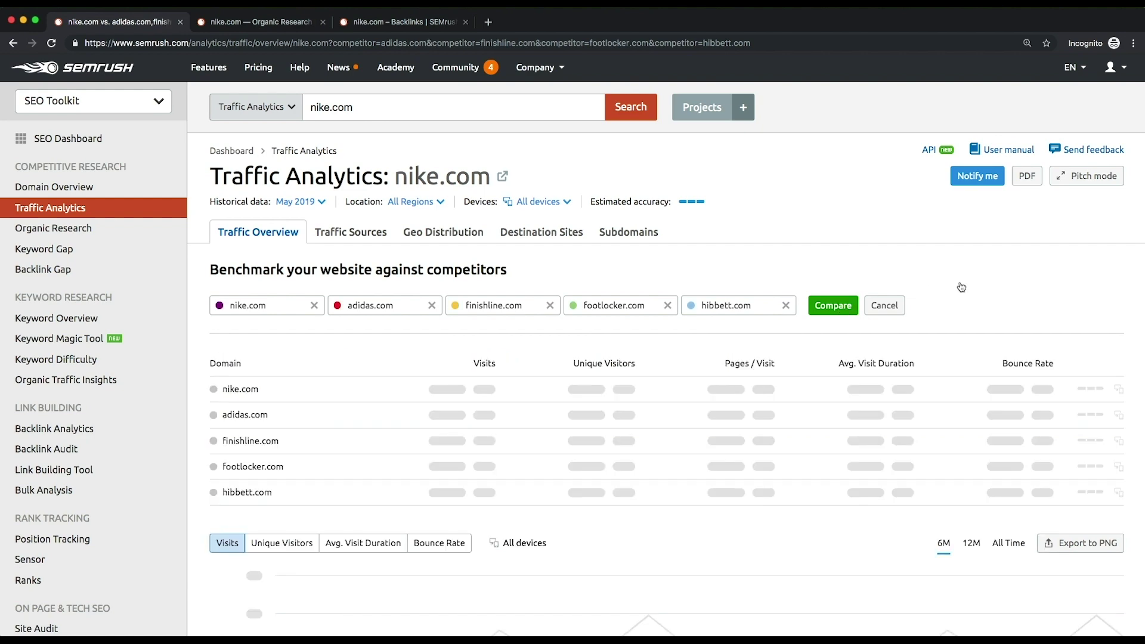
Set the comparison chart to All Time, review unique visitors, visit duration and bounce rate, then return to visits
scroll(964, 286, down, 3)
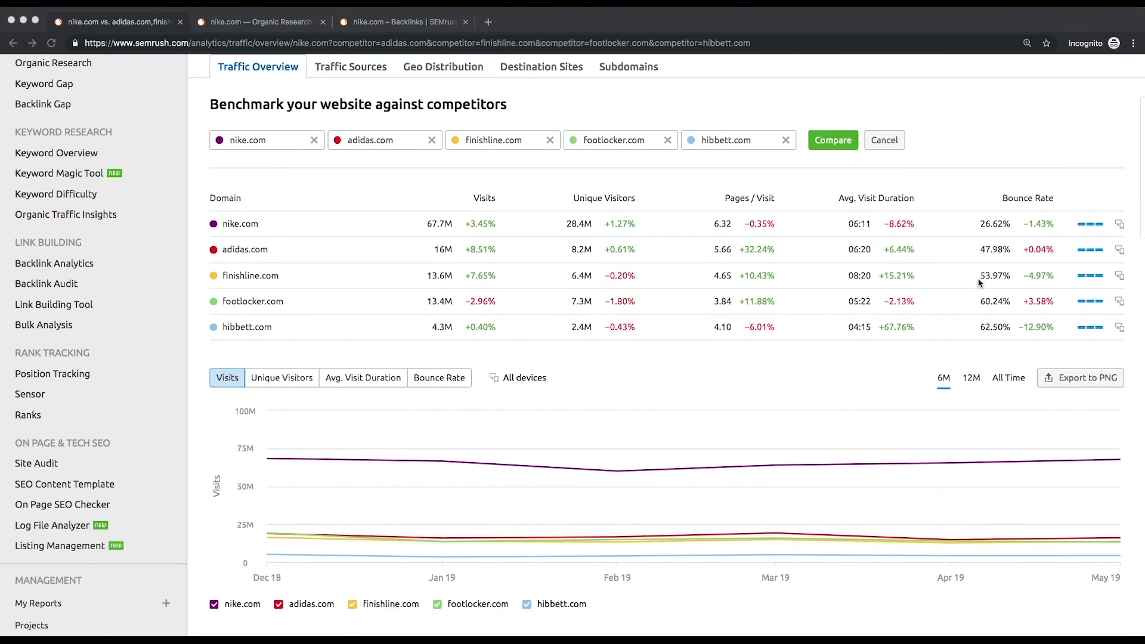
click(1008, 357)
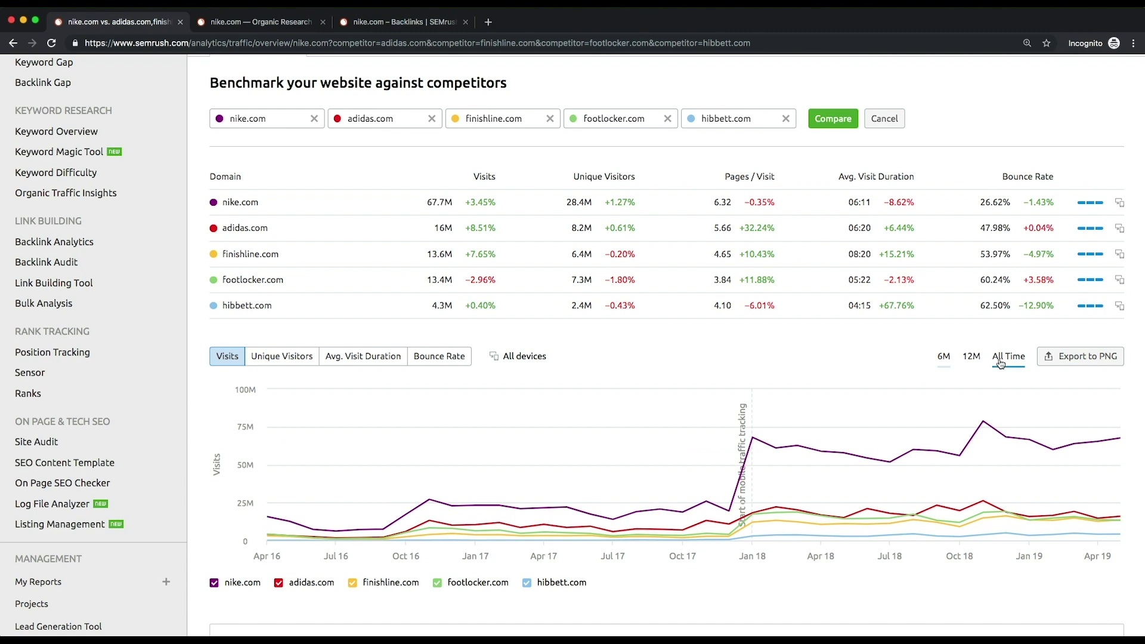
click(308, 357)
click(385, 362)
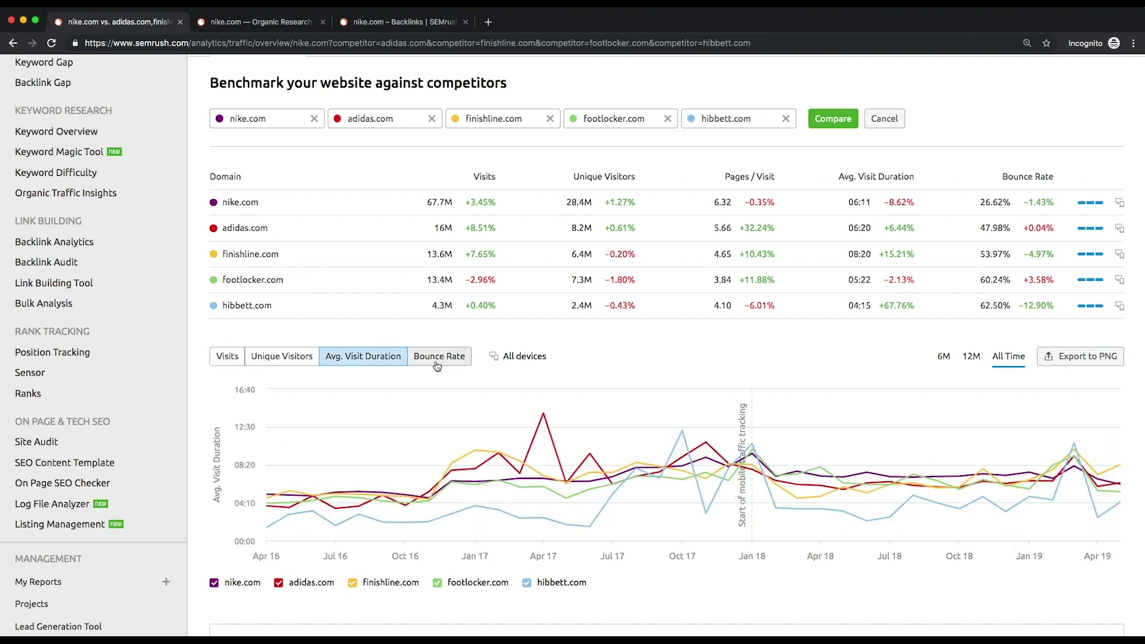
click(437, 358)
scroll(546, 347, up, 2)
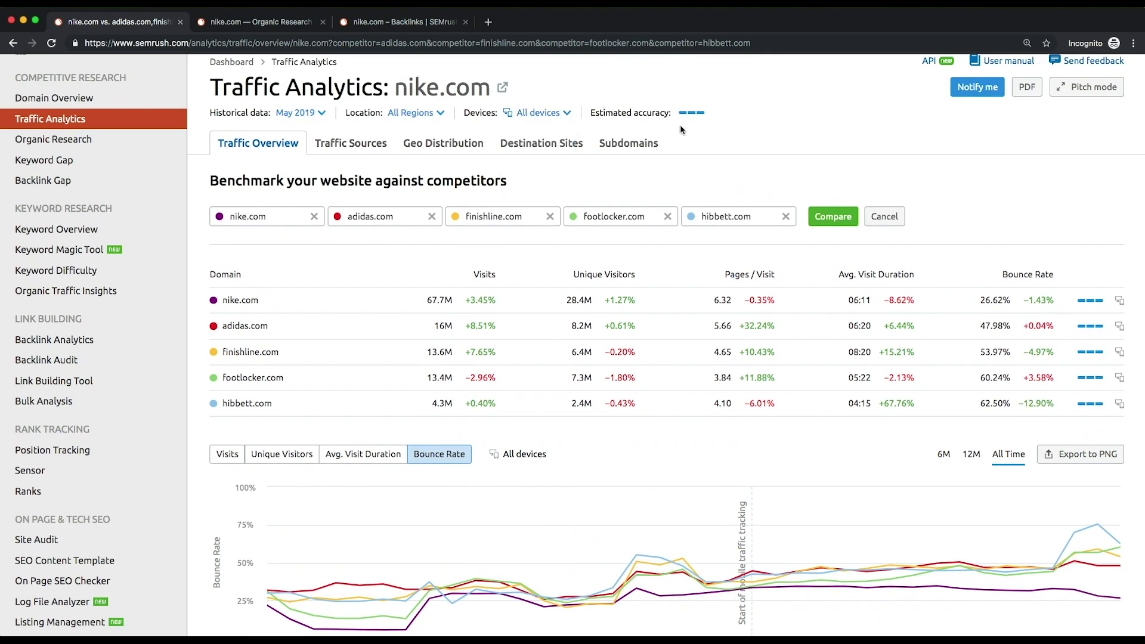
scroll(564, 334, down, 2)
click(228, 390)
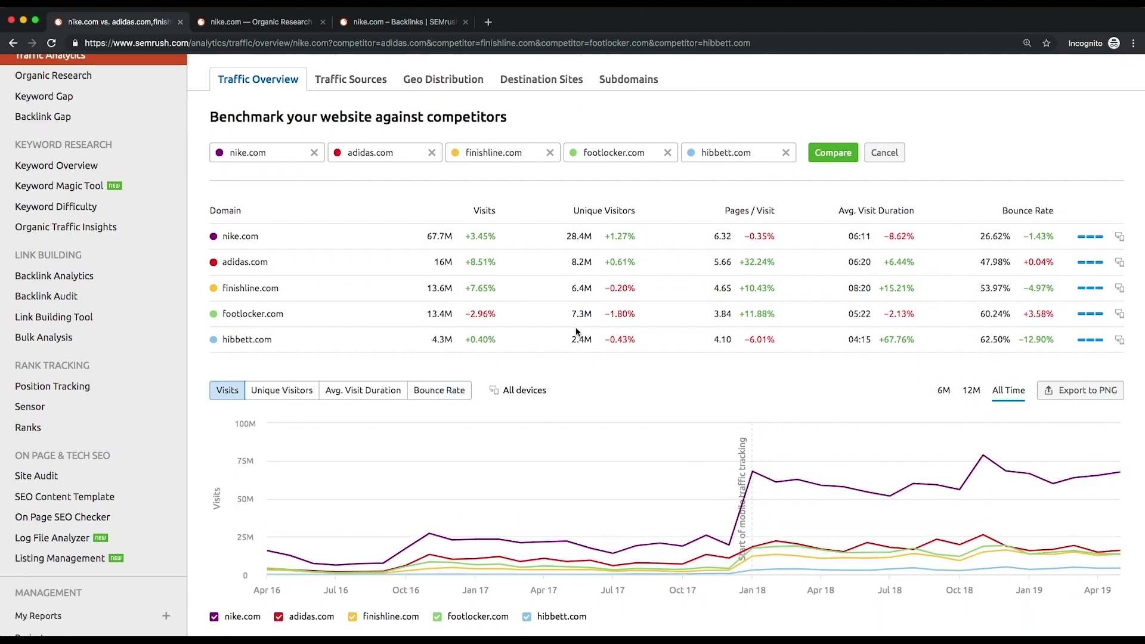
scroll(576, 332, down, 6)
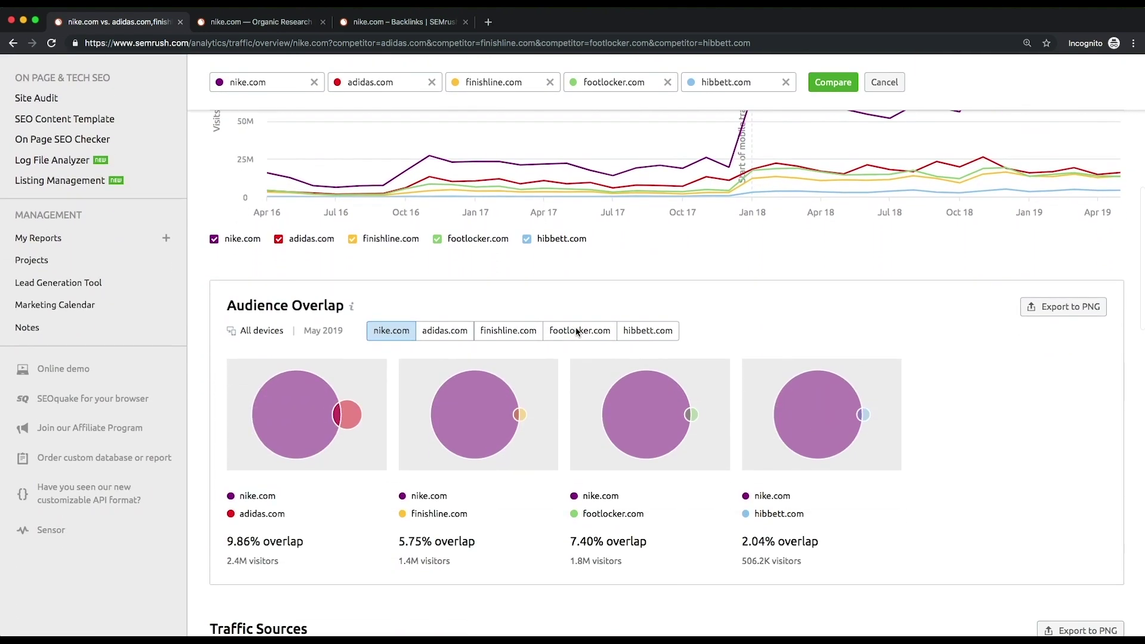
scroll(577, 331, down, 6)
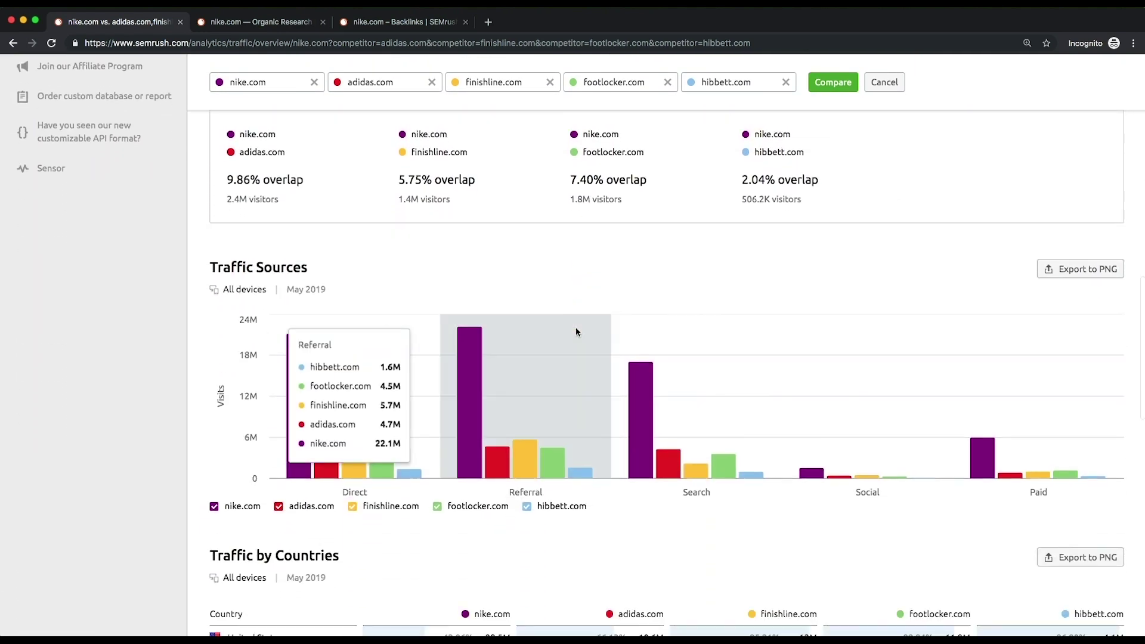
scroll(767, 268, down, 1)
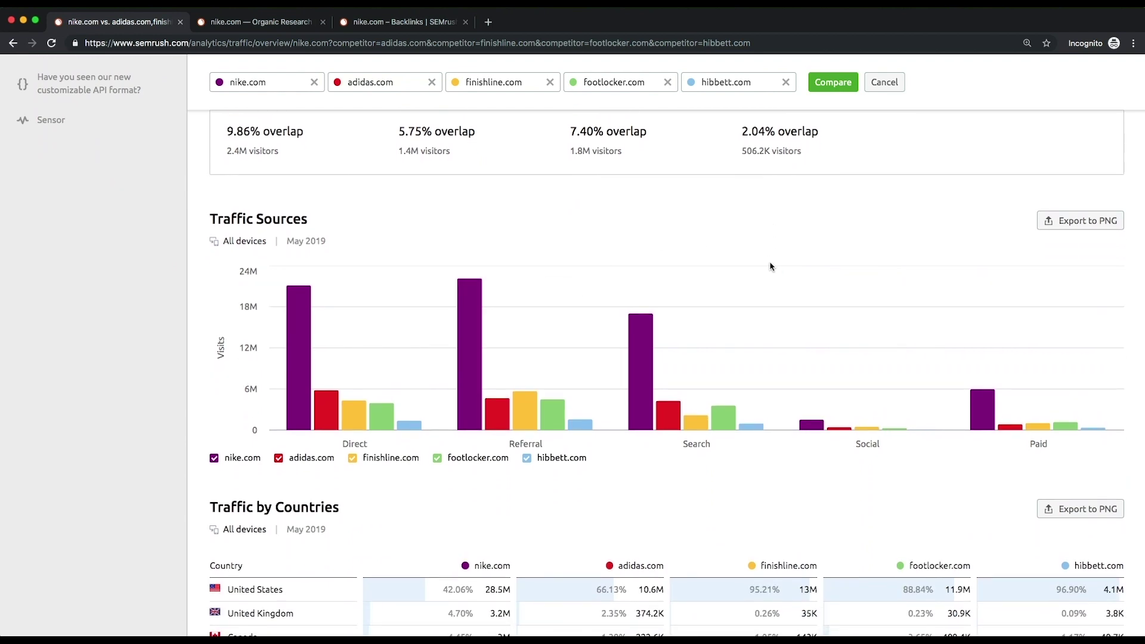
scroll(771, 267, down, 5)
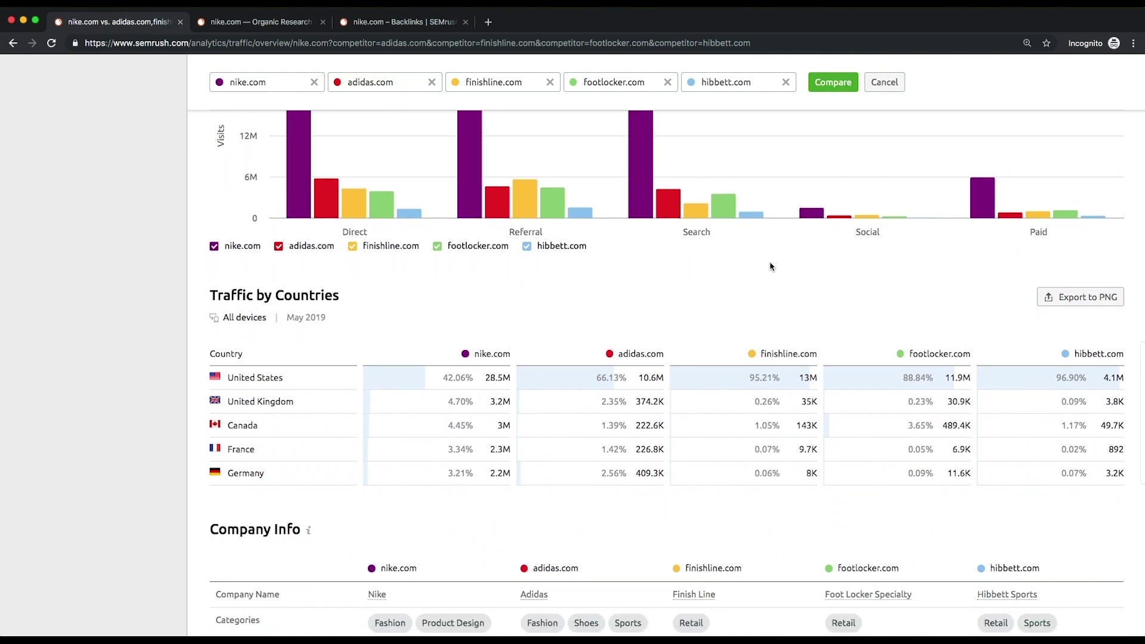
scroll(771, 267, down, 4)
scroll(770, 268, up, 4)
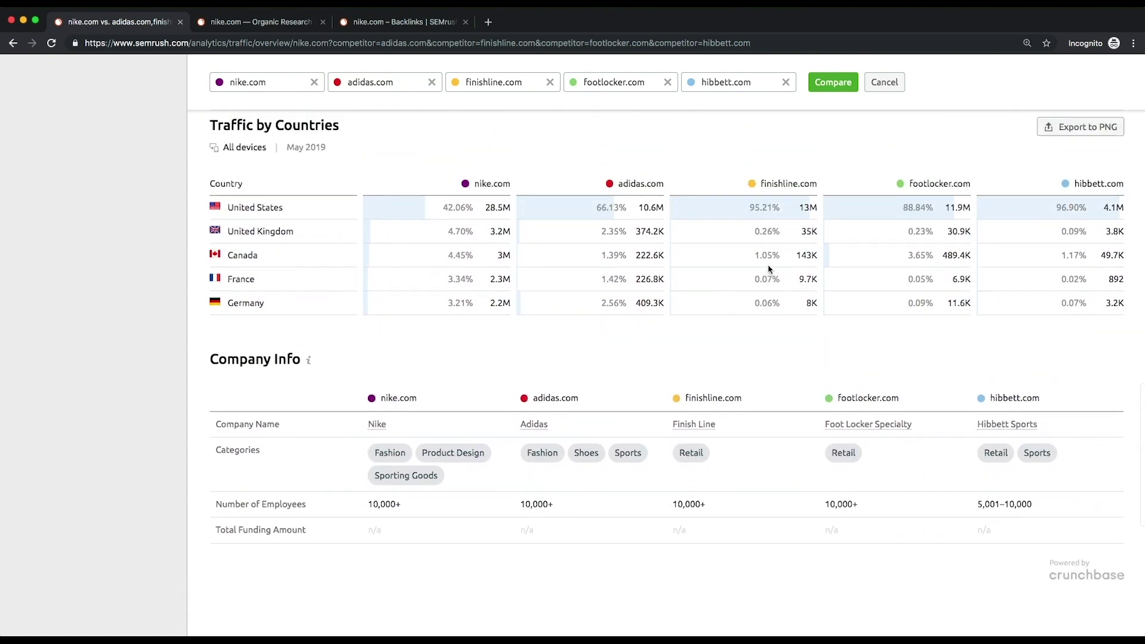
scroll(769, 270, up, 1)
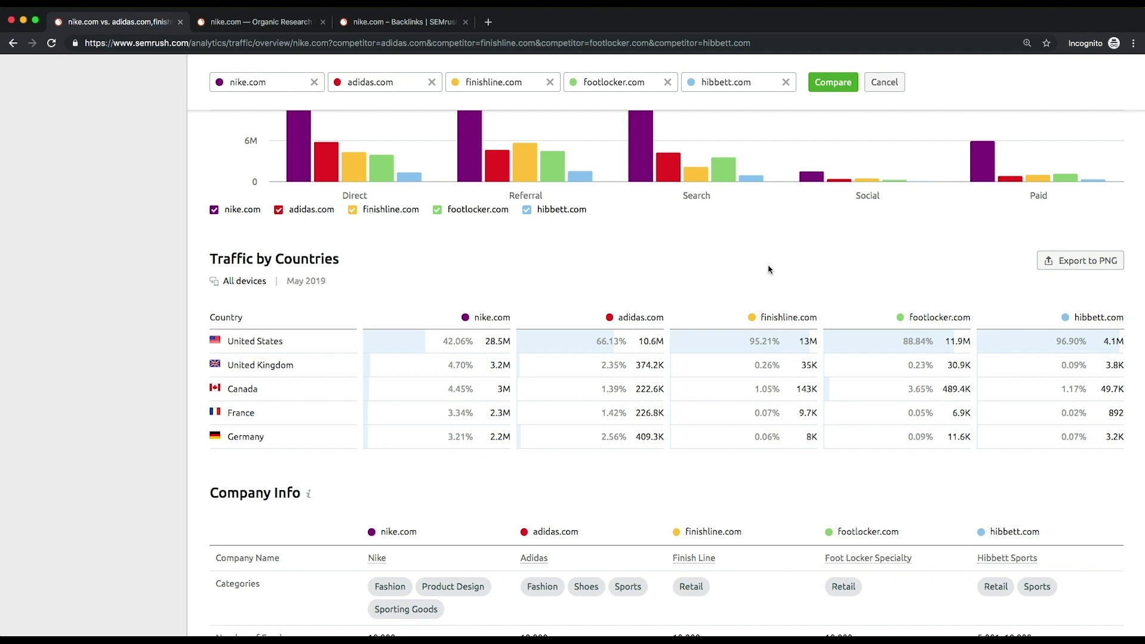
scroll(768, 270, up, 5)
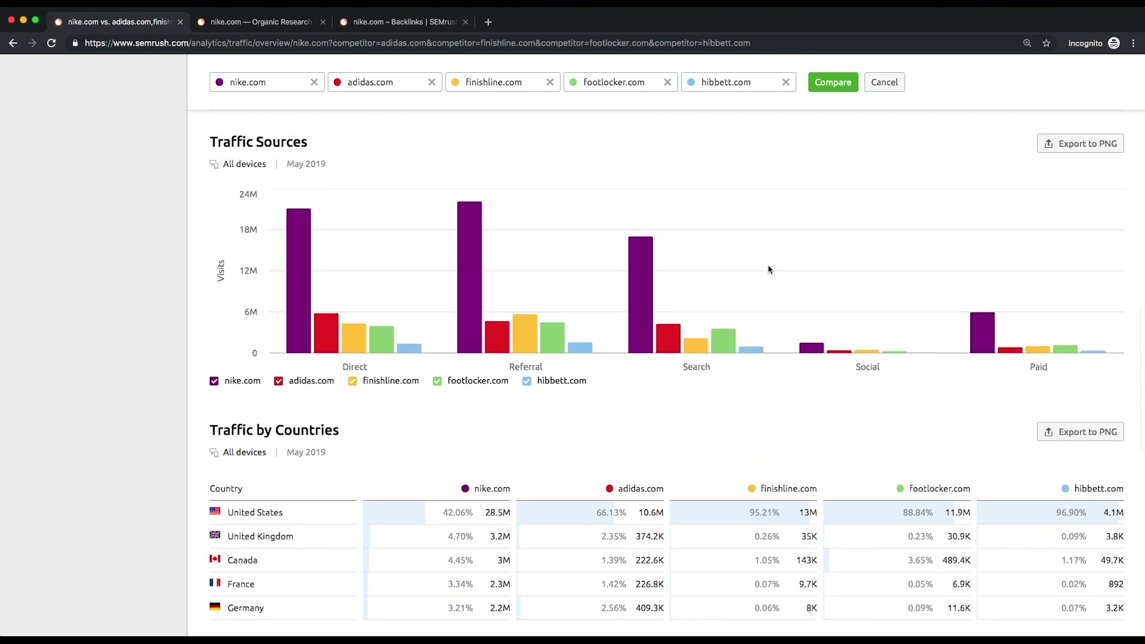
scroll(769, 270, up, 9)
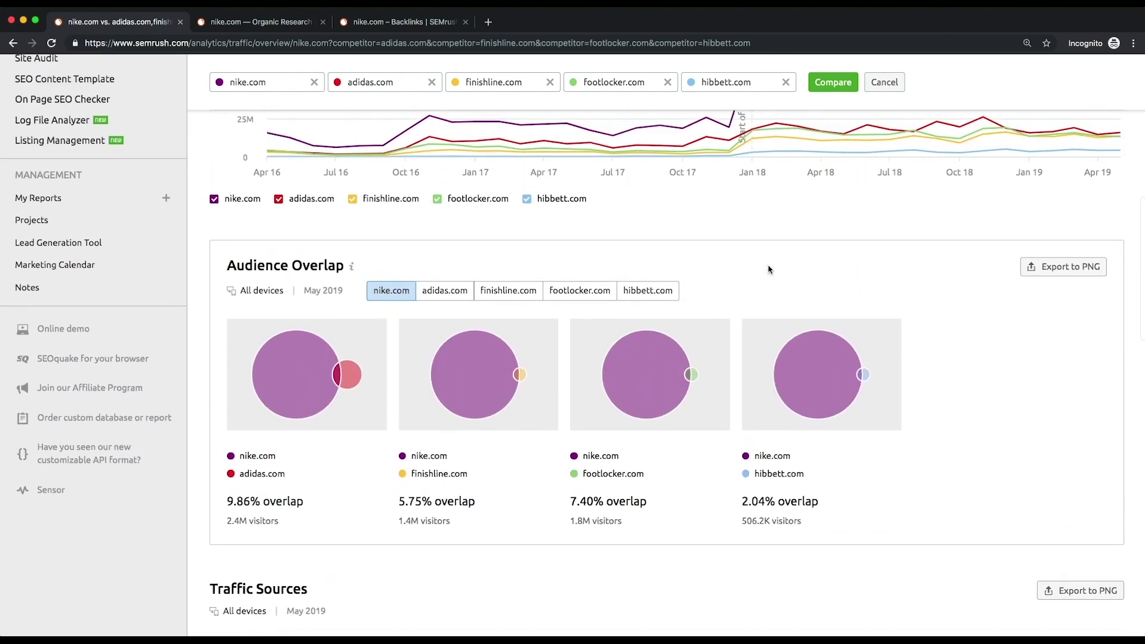
scroll(768, 269, up, 6)
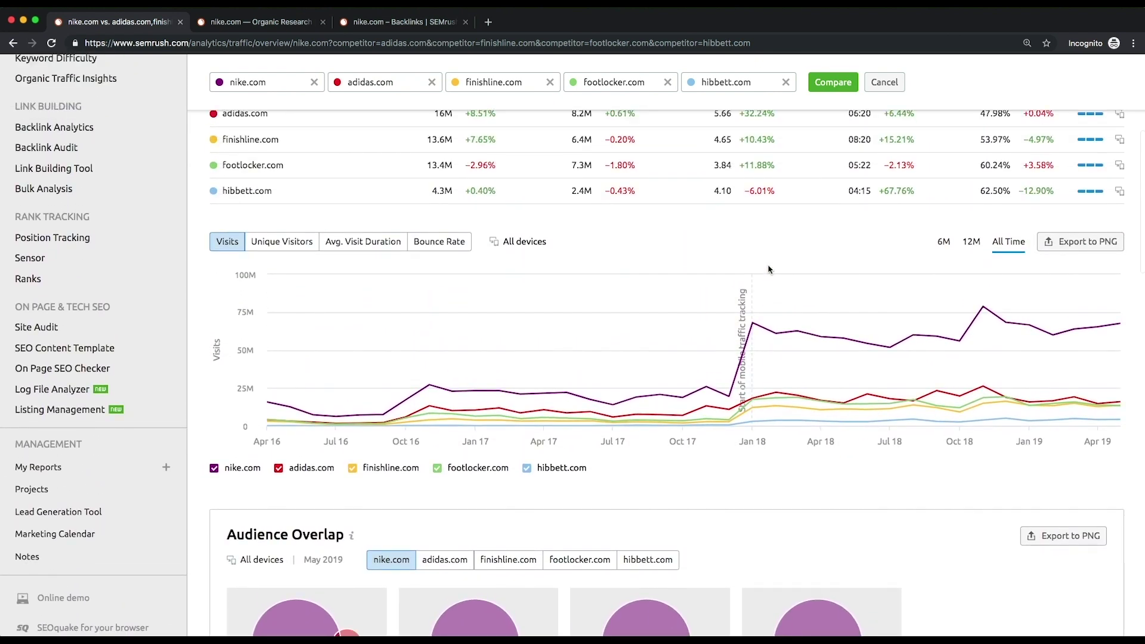
scroll(769, 270, up, 5)
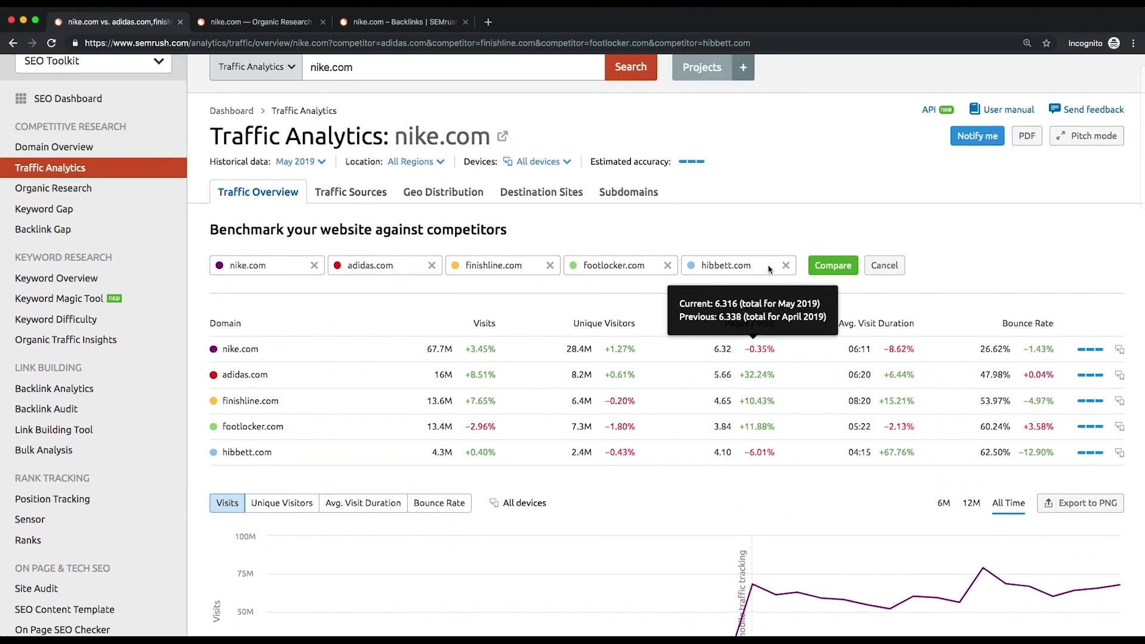
scroll(769, 265, up, 1)
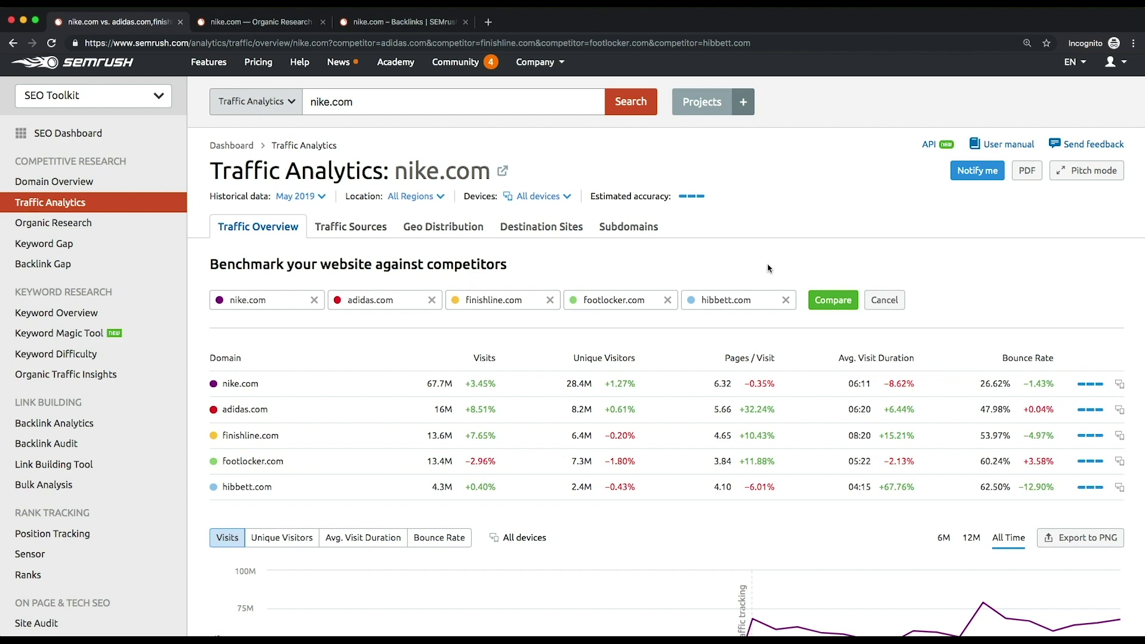
click(310, 22)
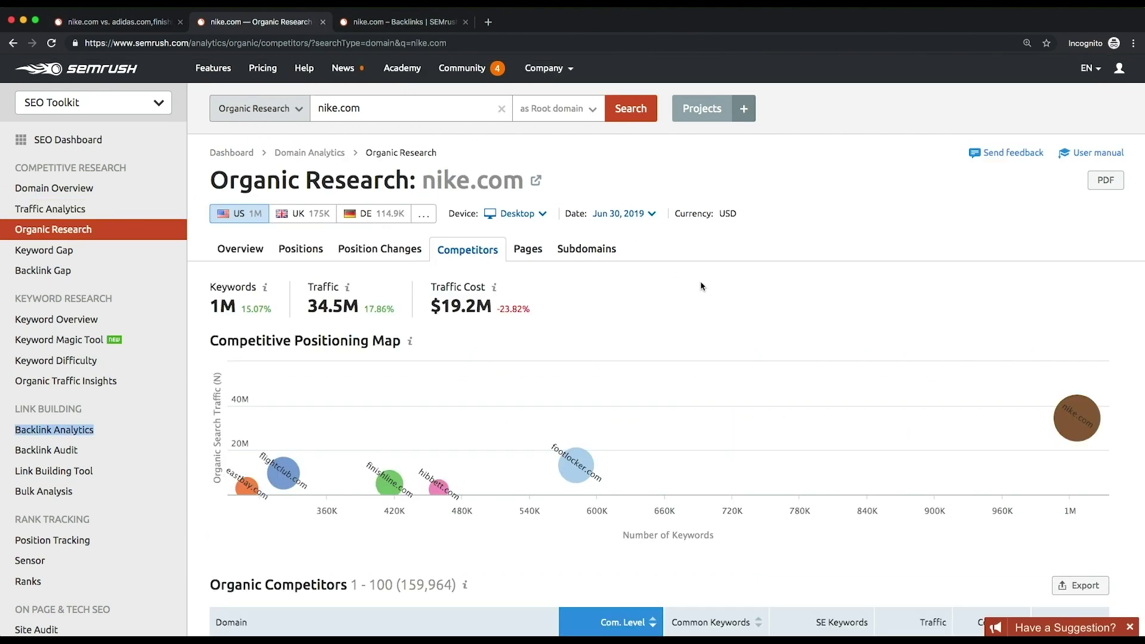
Review nike.com's organic search Competitors table
scroll(704, 286, down, 5)
scroll(704, 287, down, 3)
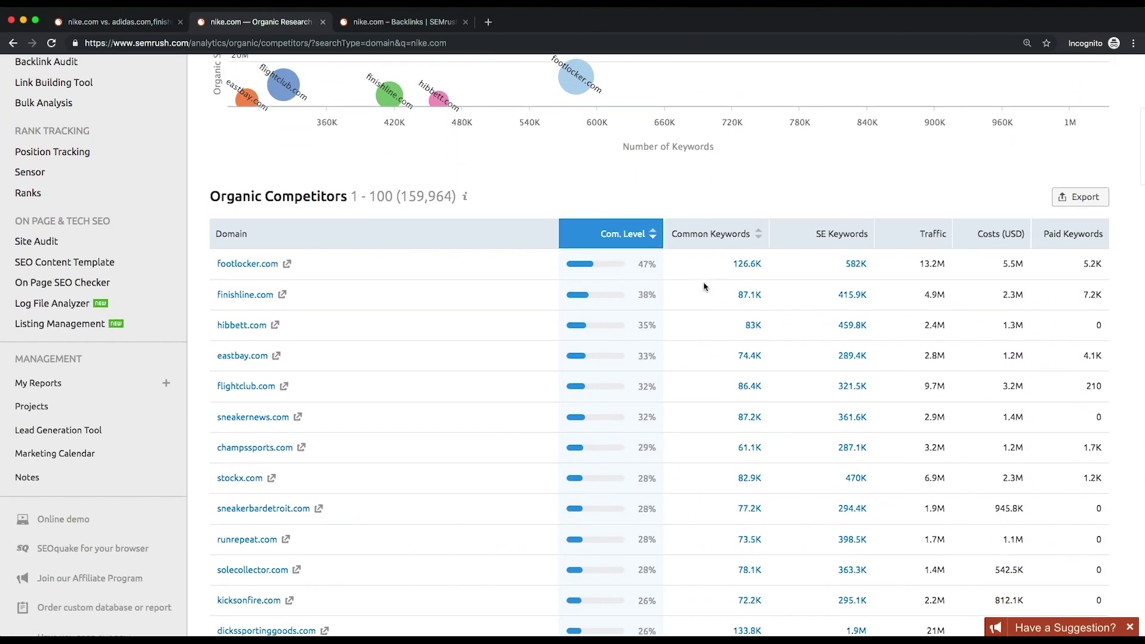
scroll(704, 286, up, 3)
scroll(704, 286, up, 5)
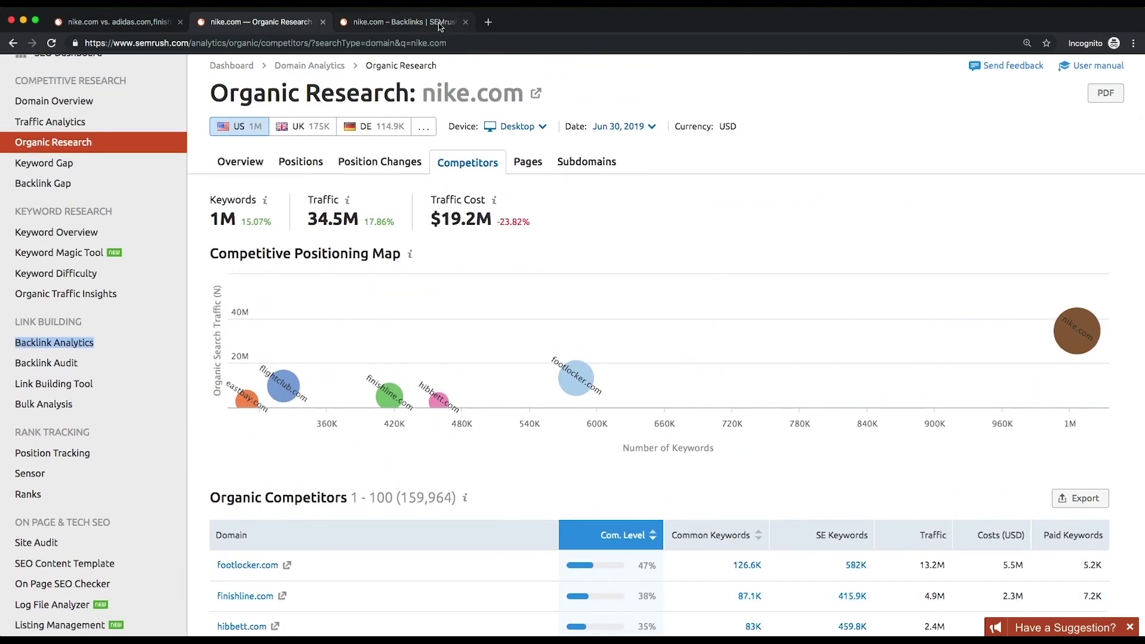
Switch to nike.com's Backlinks report and browse its domain competitors list
click(434, 22)
scroll(659, 226, down, 5)
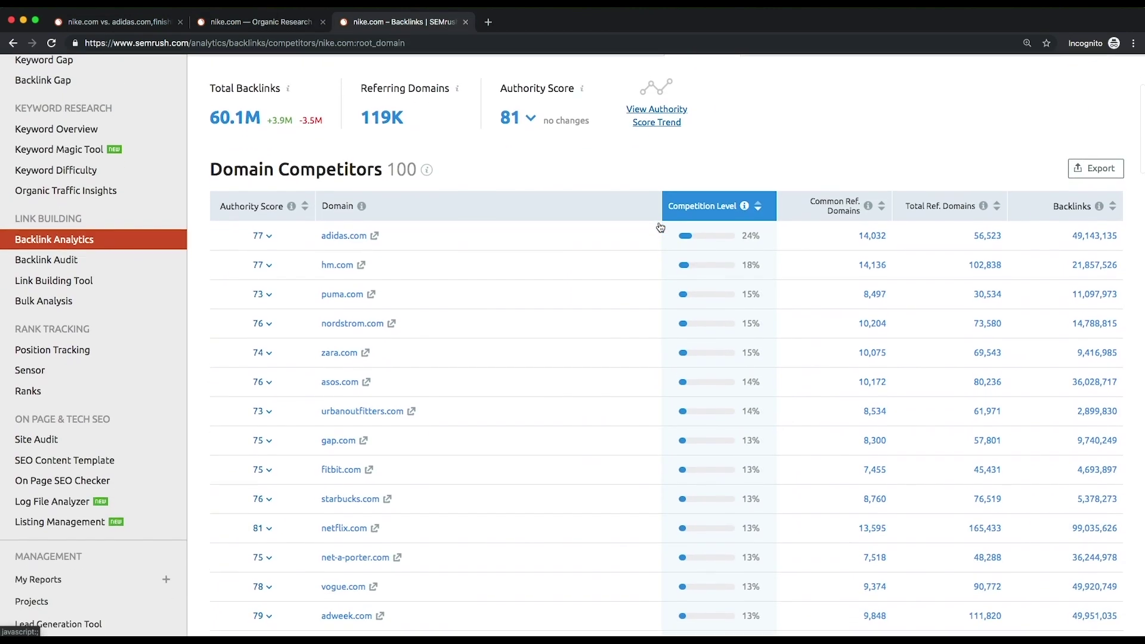
scroll(659, 221, down, 1)
scroll(641, 259, up, 6)
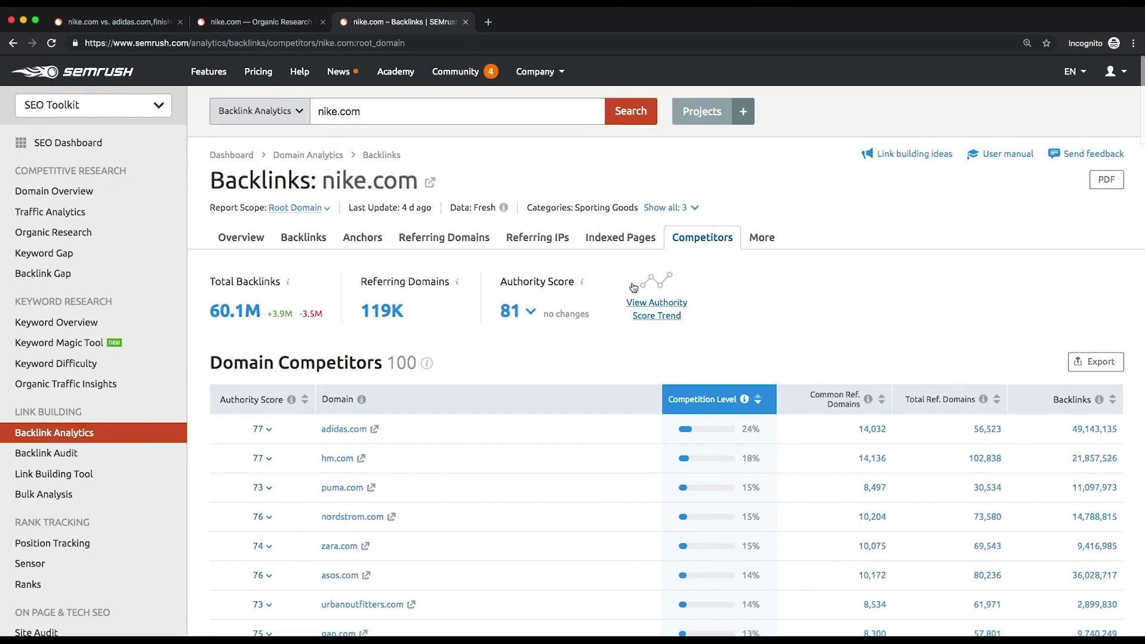
Export nike.com's five-domain traffic benchmark to PDF and present it full-screen in pitch mode
click(114, 22)
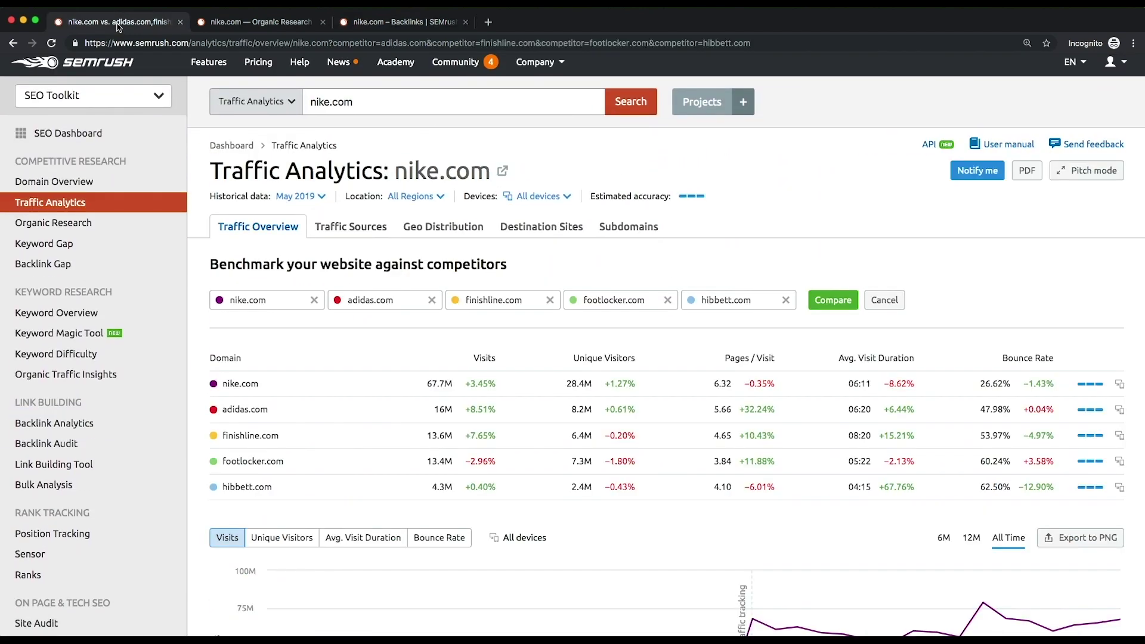
click(1027, 171)
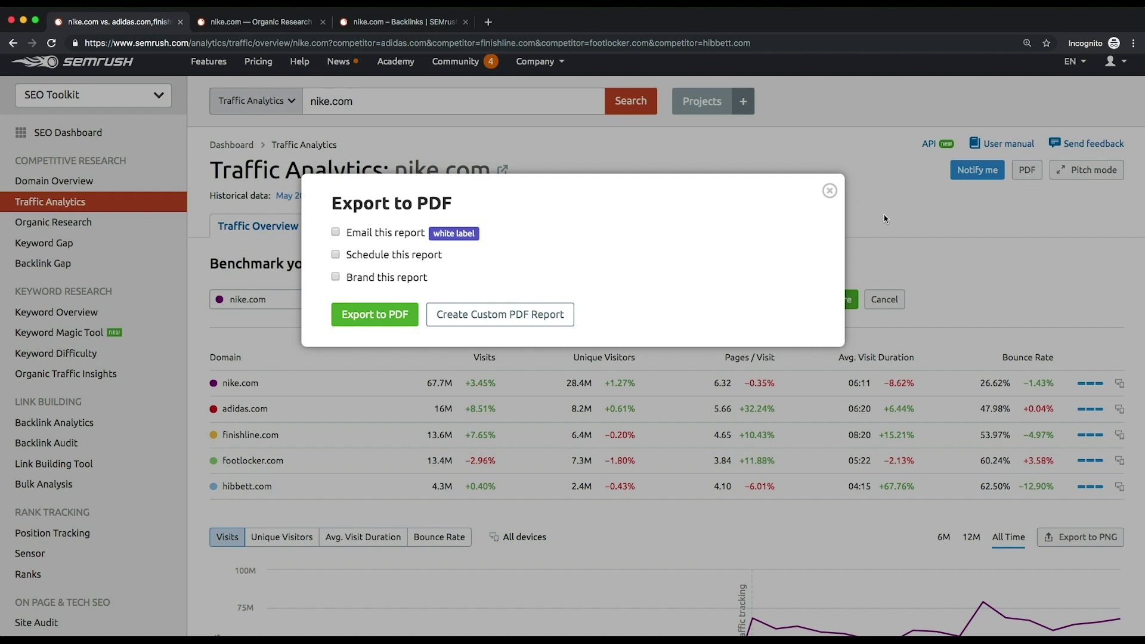
click(830, 191)
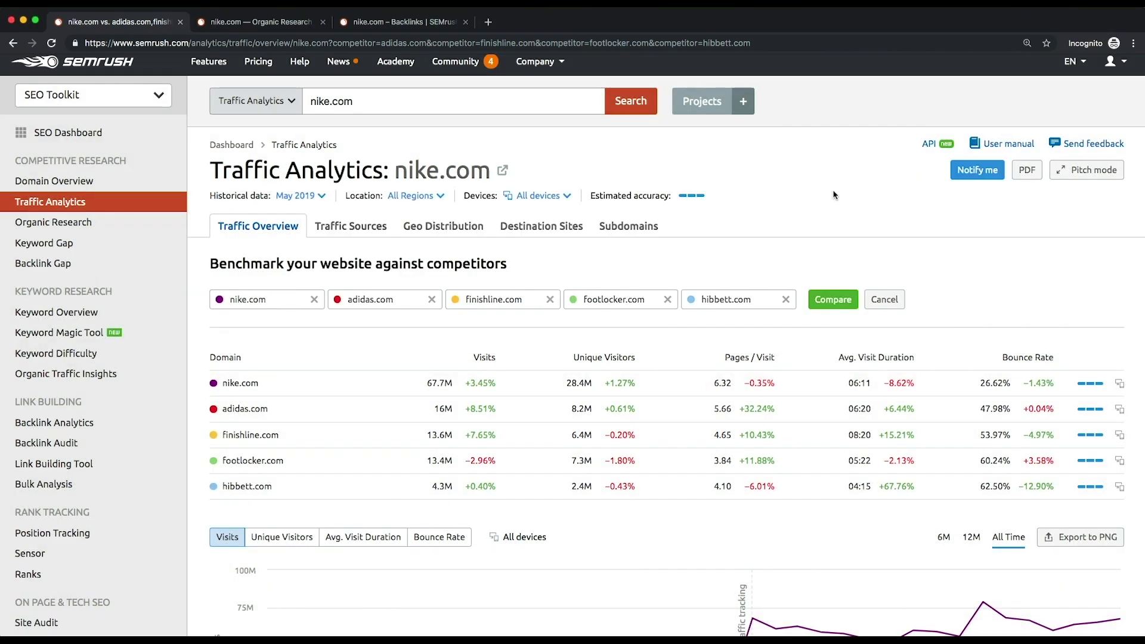
click(1074, 173)
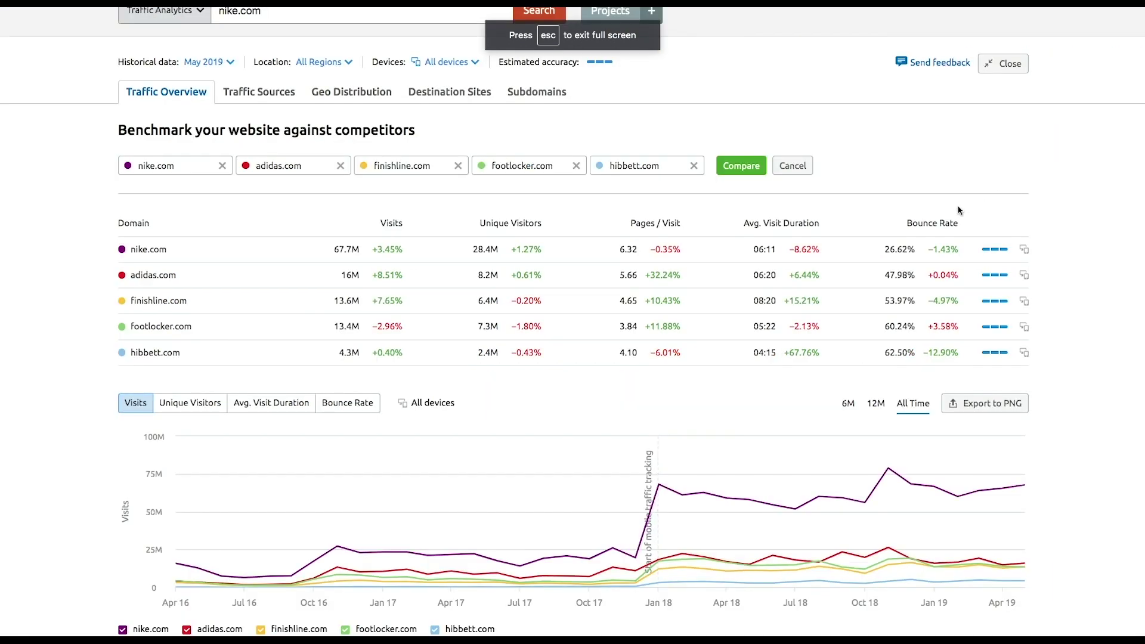
scroll(959, 210, down, 2)
scroll(960, 210, down, 3)
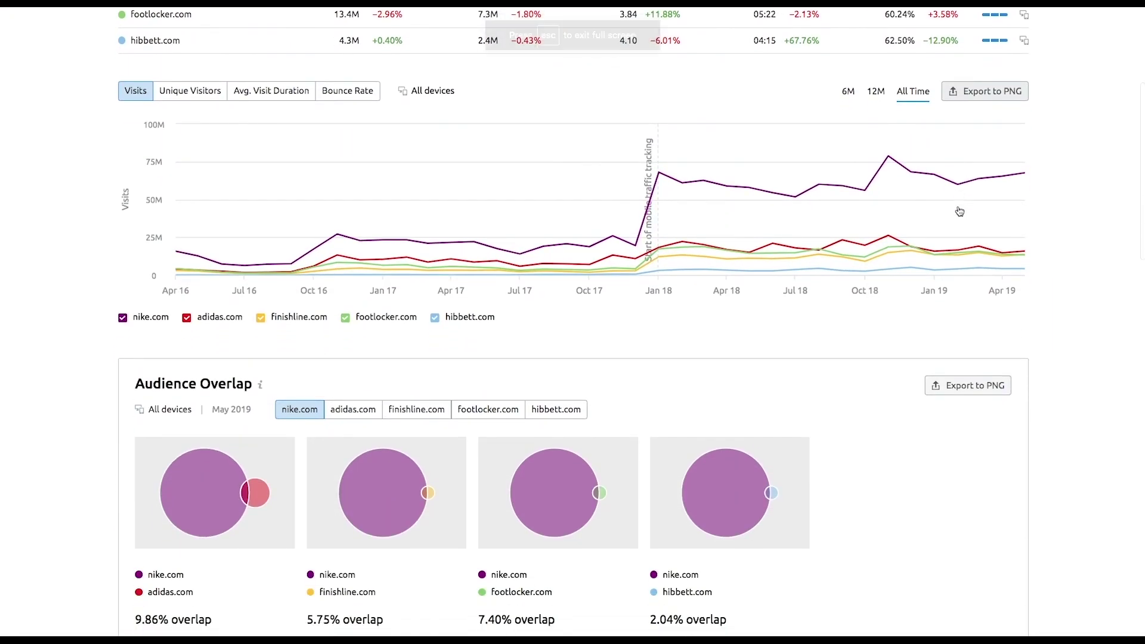
scroll(959, 210, up, 6)
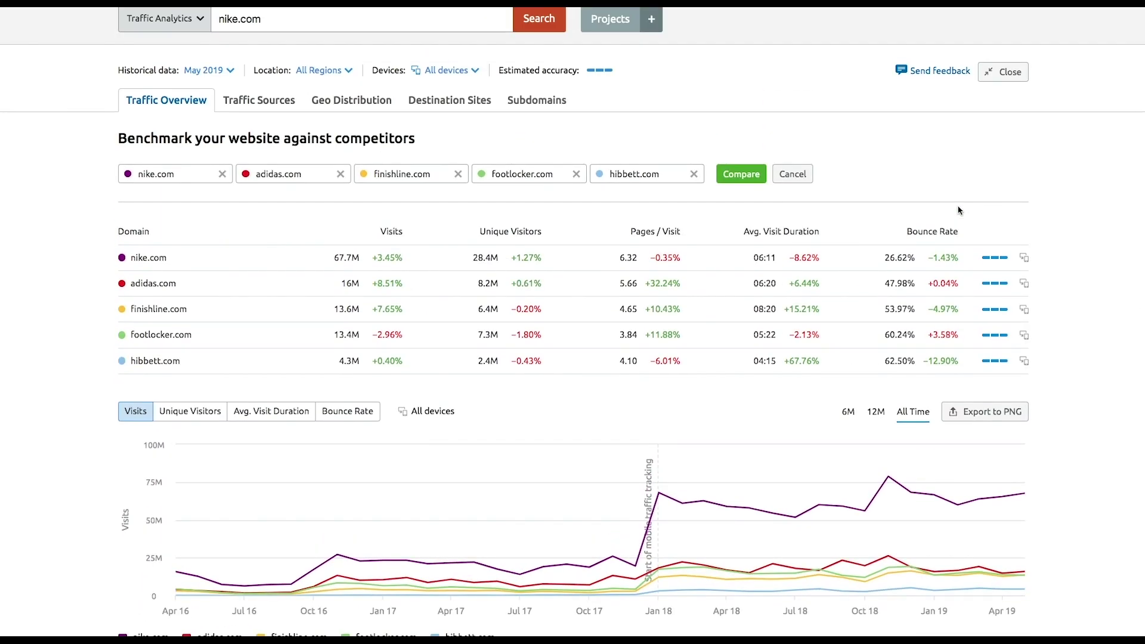
click(1016, 72)
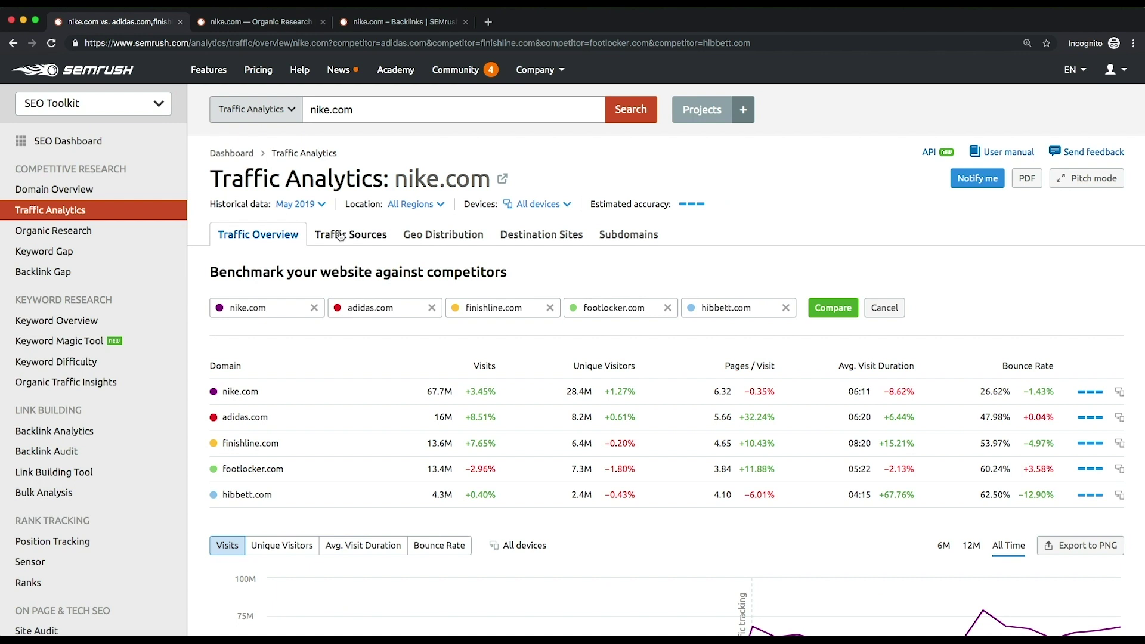
Open nike.com's Traffic Sources report and scroll down to the Traffic Sources Details table
click(352, 234)
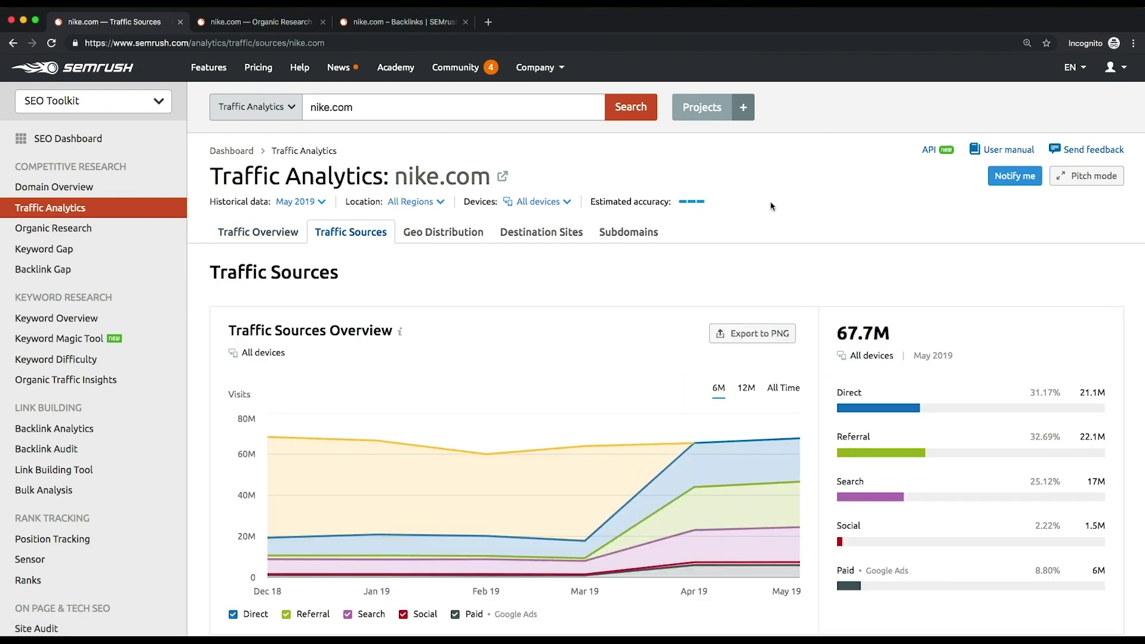
scroll(771, 207, down, 2)
scroll(929, 207, down, 1)
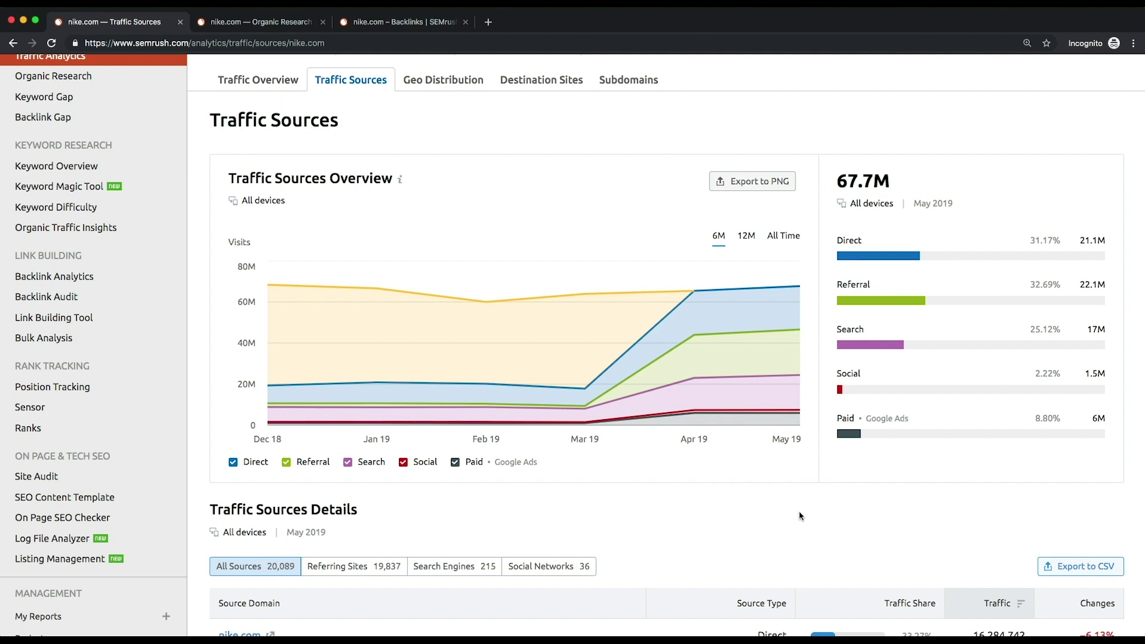
scroll(799, 516, down, 5)
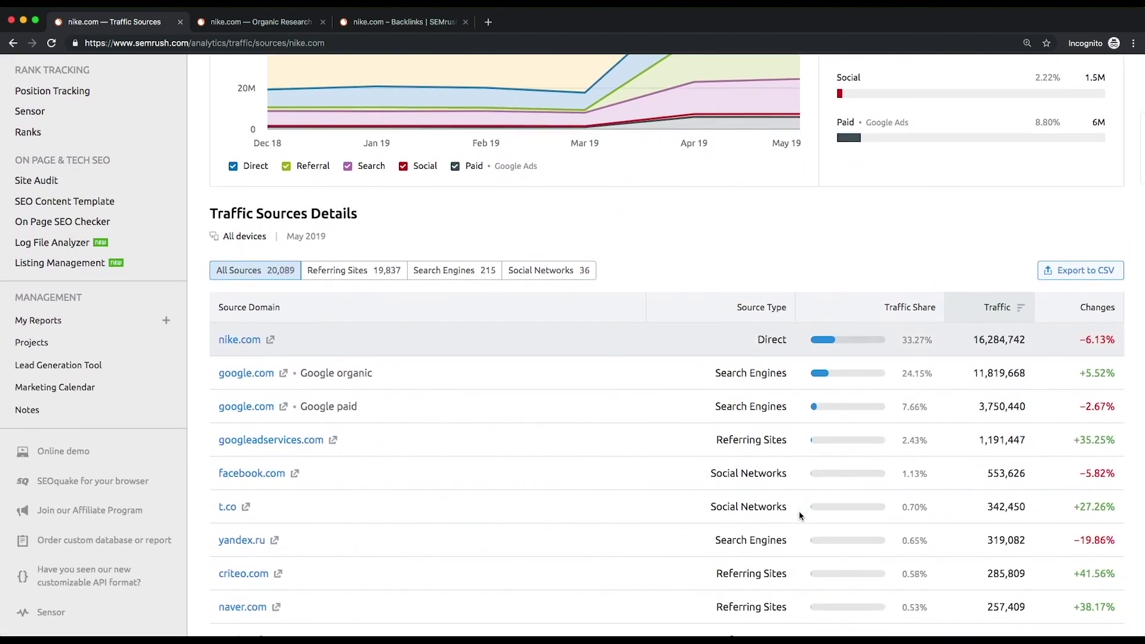
scroll(800, 516, down, 2)
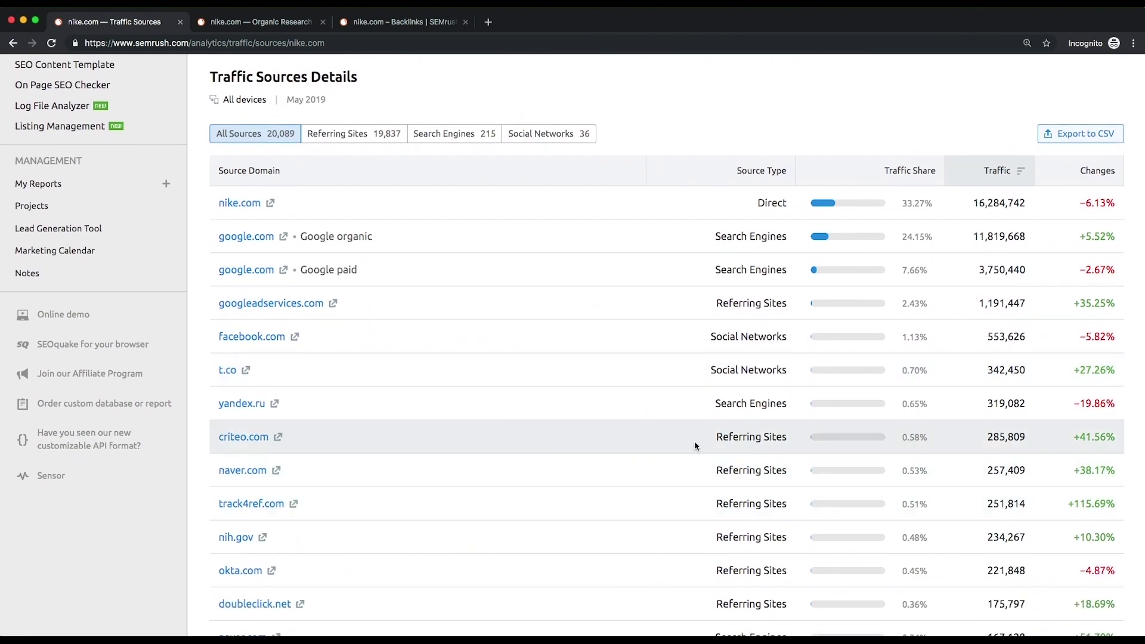
Filter nike.com's source details by referring sites, then search engines, then social networks
click(385, 141)
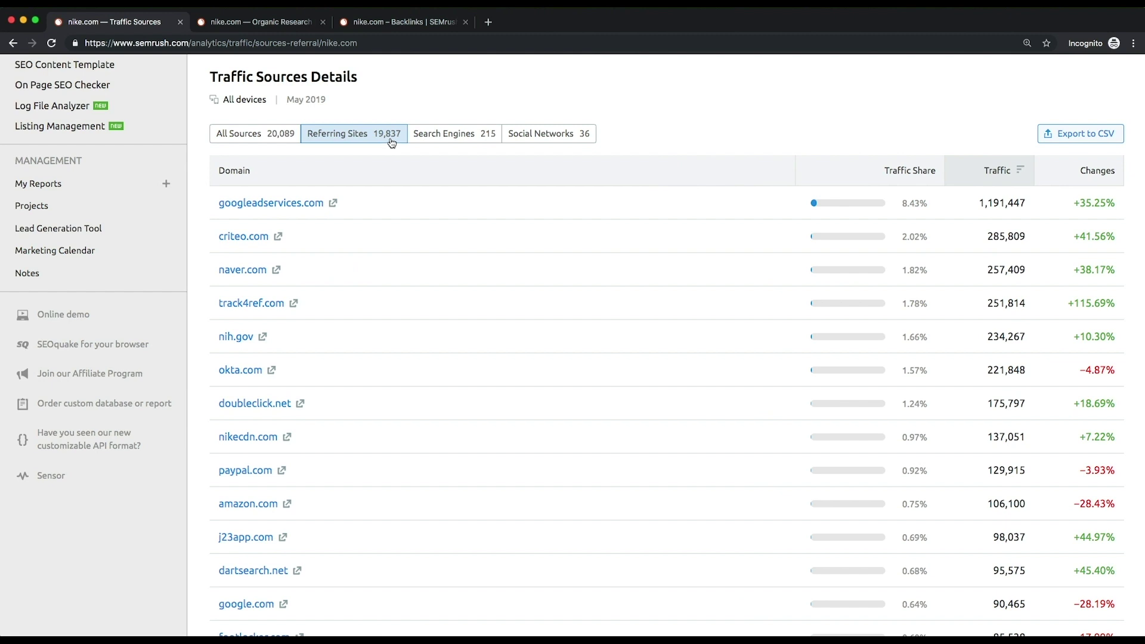
click(473, 145)
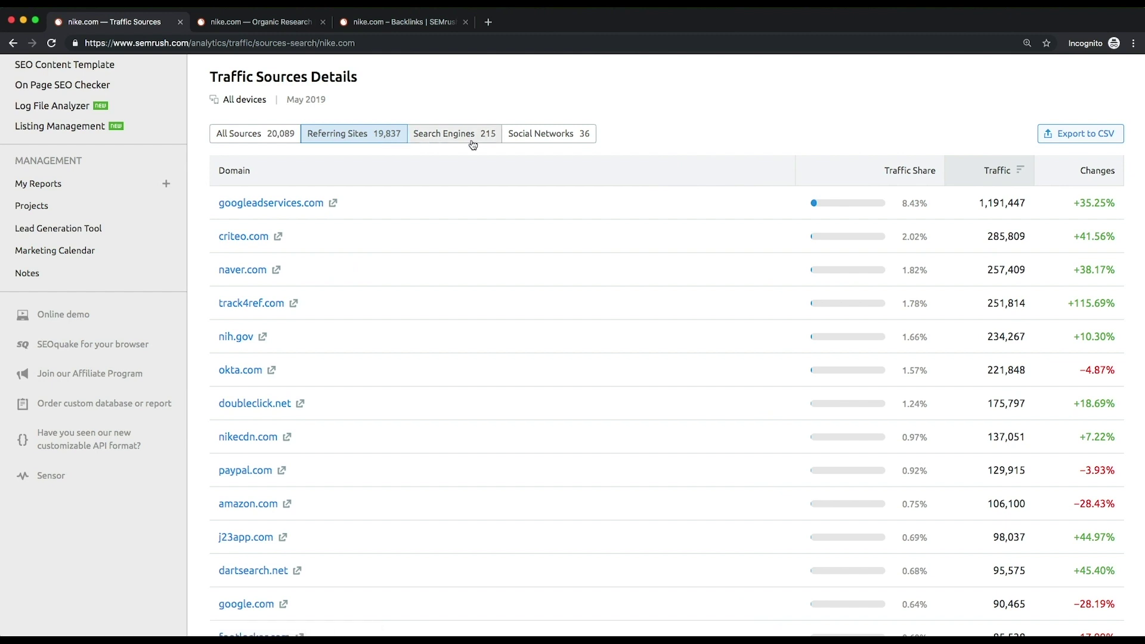
click(561, 147)
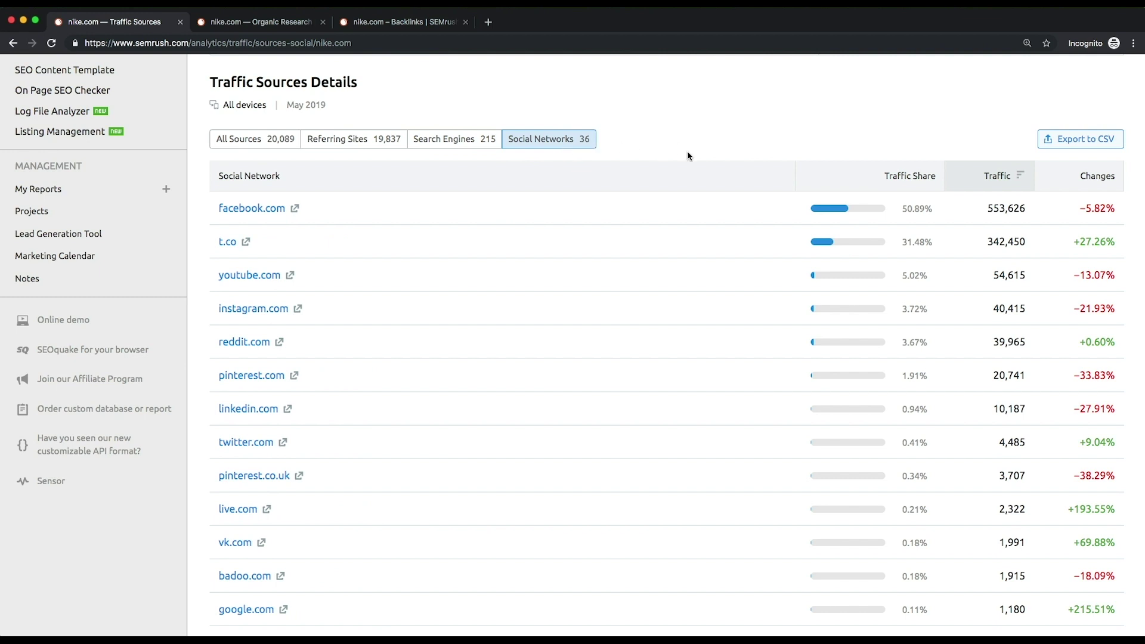